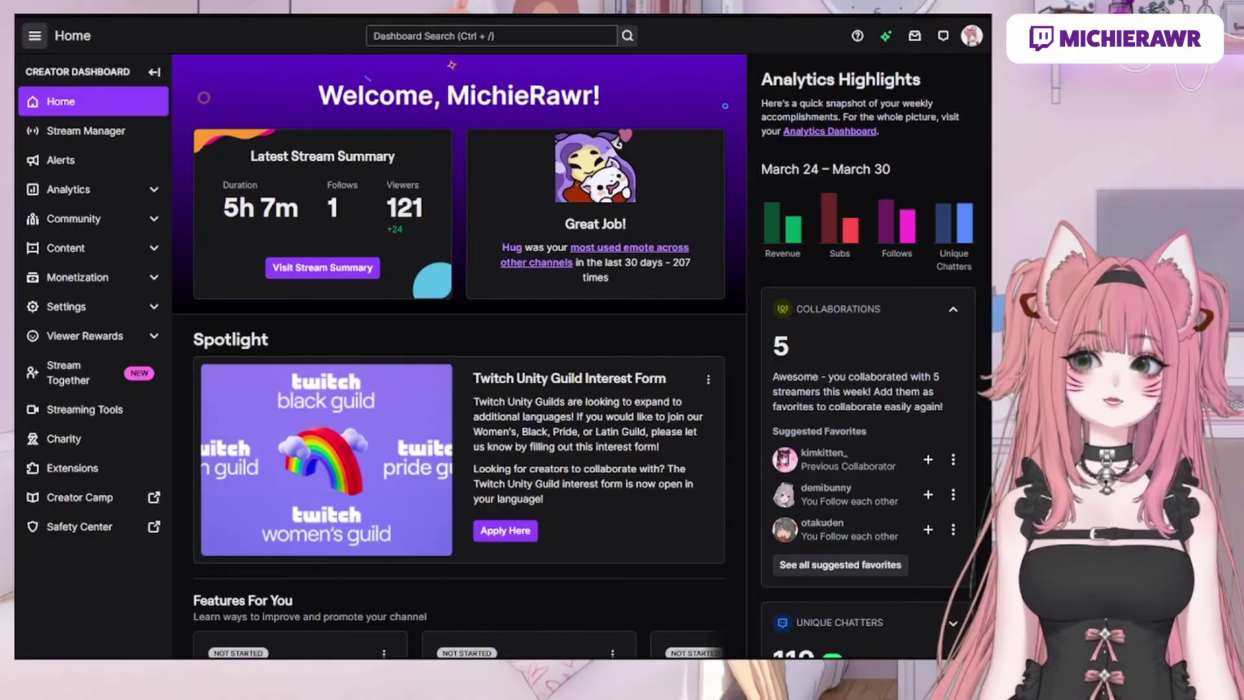
Step: Open the channel's custom Channel Points rewards list under Viewer Rewards and scroll to its end
{"action": "left_click", "coordinate": [154, 336]}
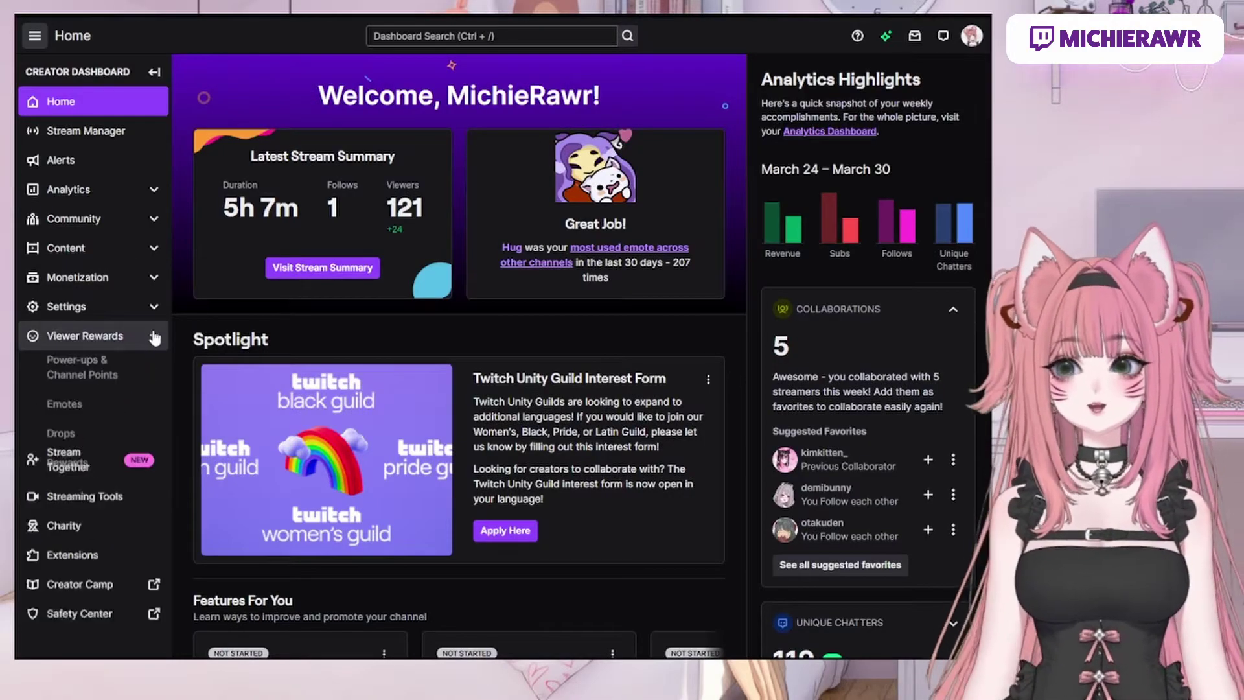
{"action": "left_click", "coordinate": [122, 387]}
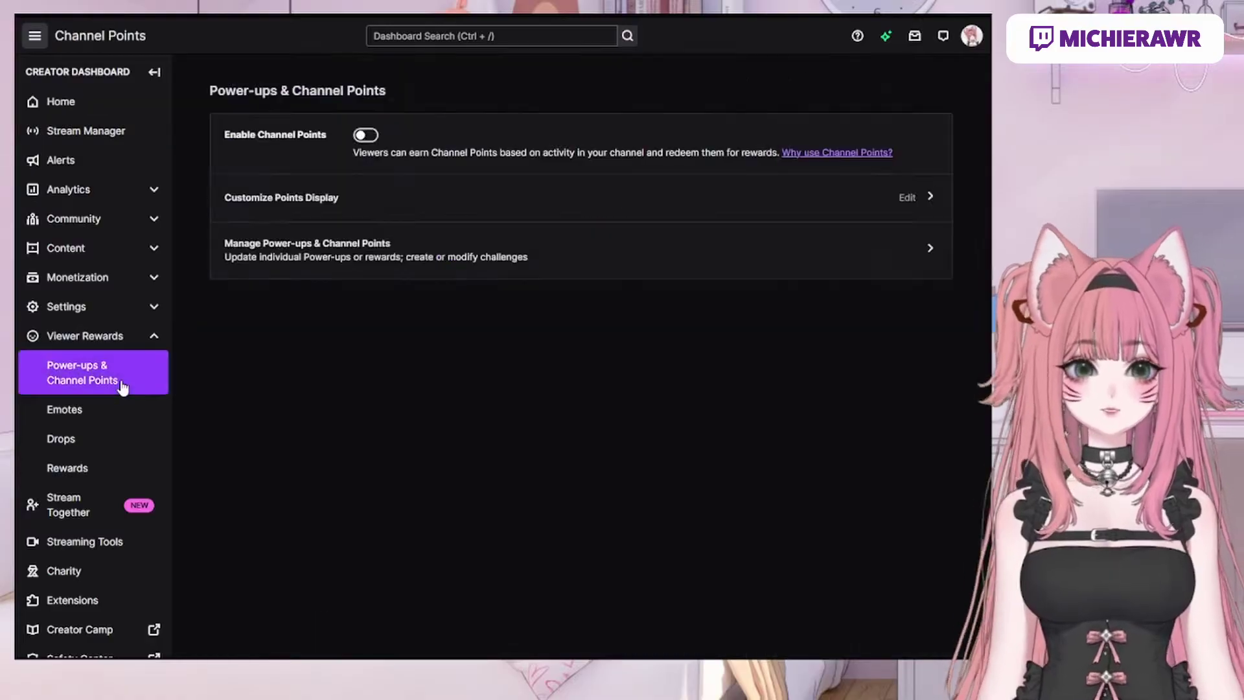
{"action": "left_click", "coordinate": [499, 271]}
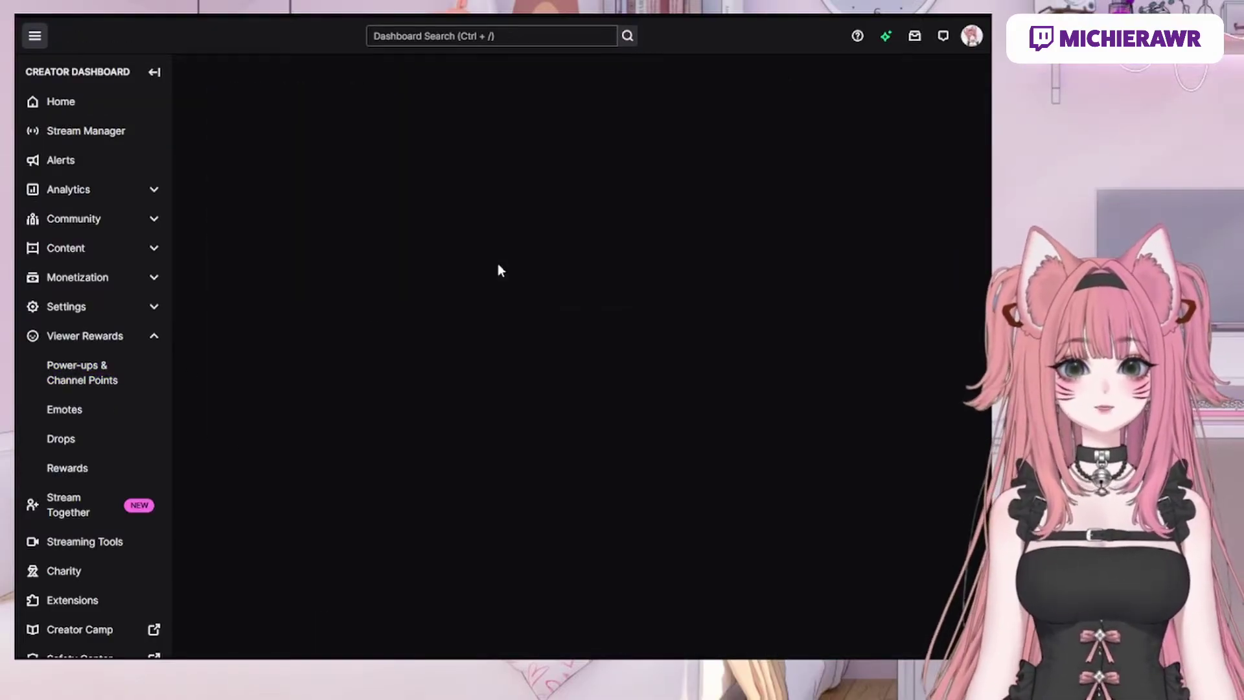
{"action": "scroll", "coordinate": [948, 329], "scroll_direction": "down", "scroll_amount": 15}
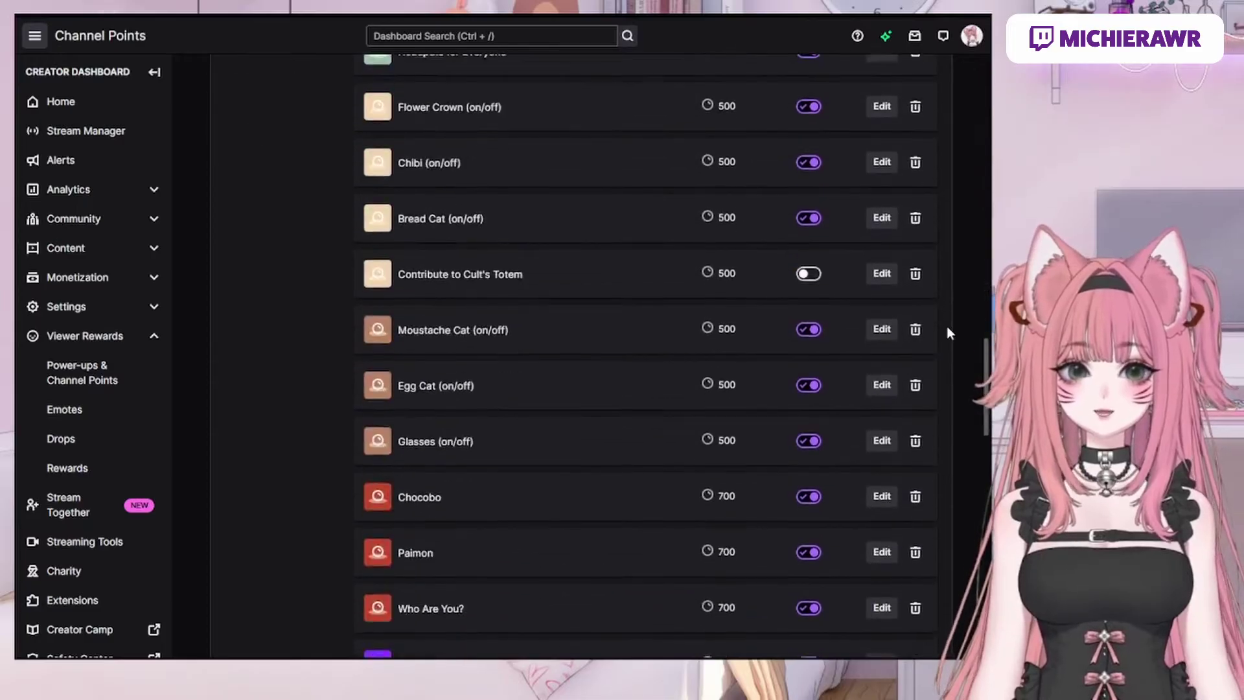
{"action": "scroll", "coordinate": [947, 336], "scroll_direction": "down", "scroll_amount": 10}
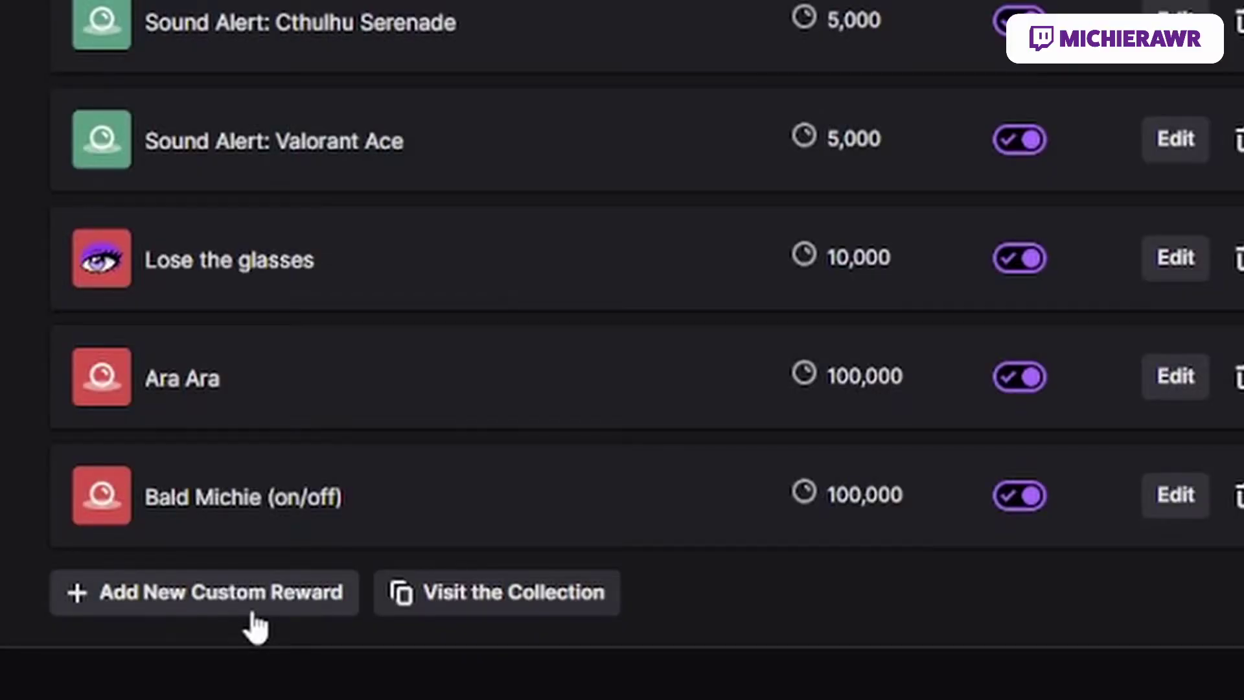
Step: Start a custom reward named 'Daily', described 'Redeem your daily check-in!', costing 1 point
{"action": "left_click", "coordinate": [254, 613]}
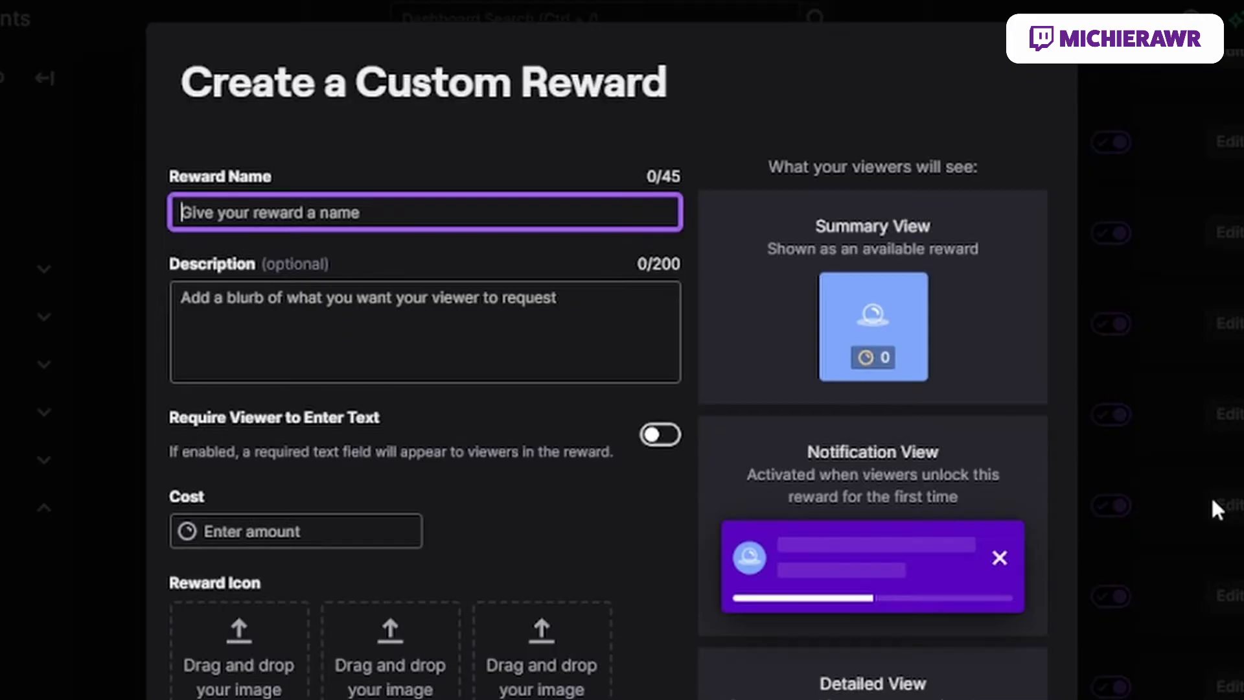
{"action": "type", "text": "Daily"}
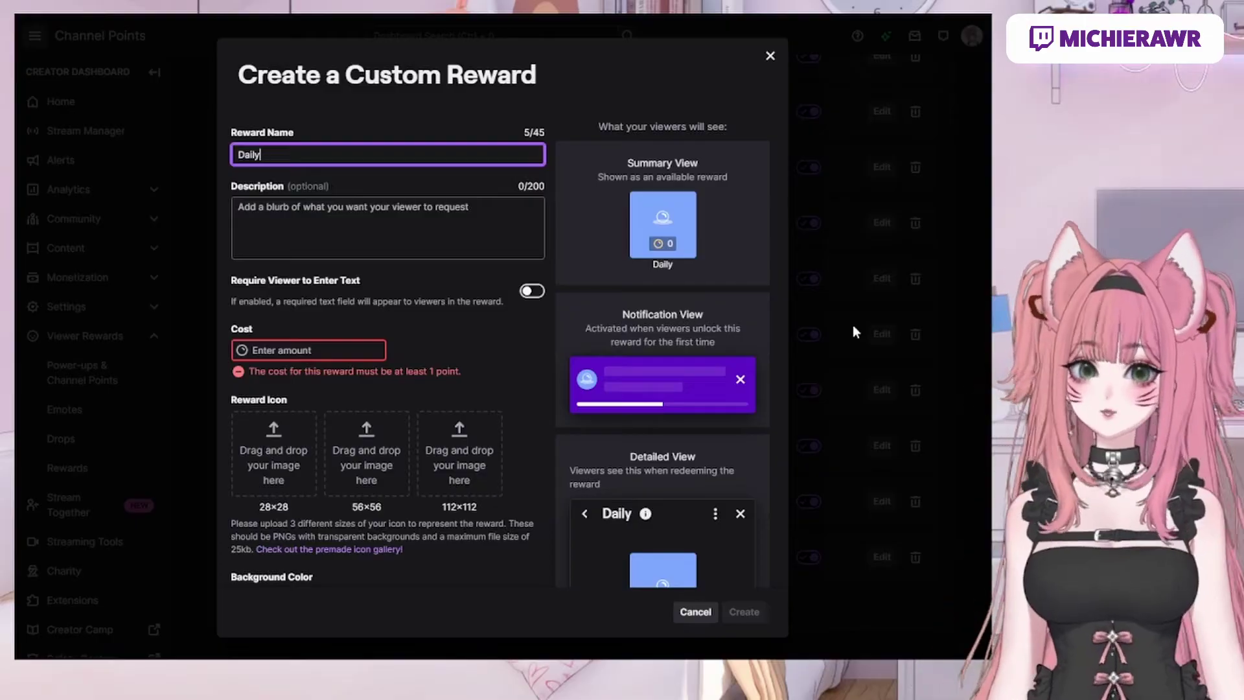
{"action": "key", "text": "Tab"}
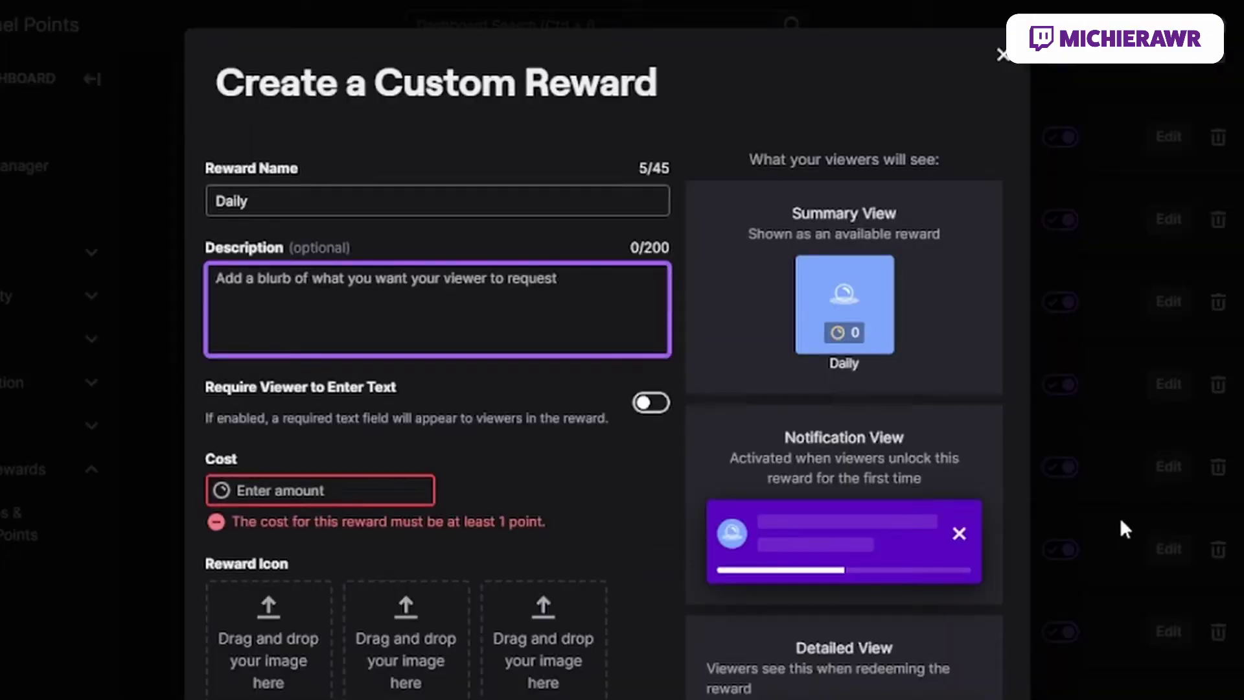
{"action": "type", "text": "Redeem your daily "}
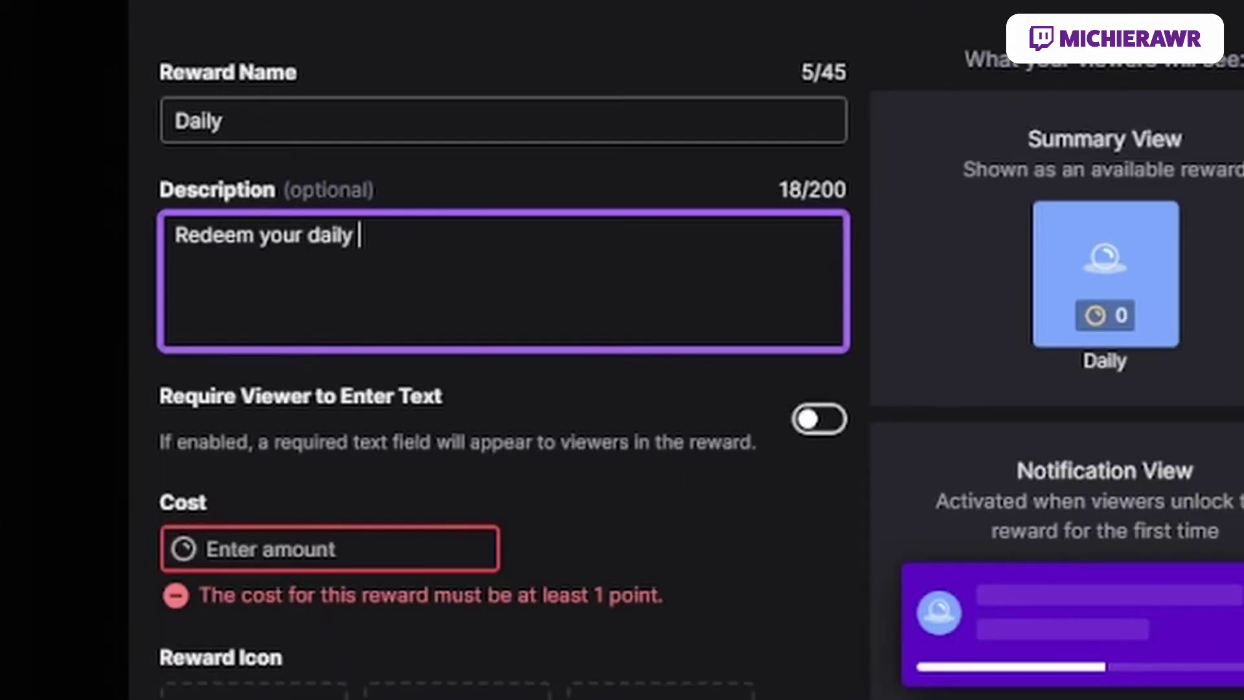
{"action": "type", "text": "check-in!"}
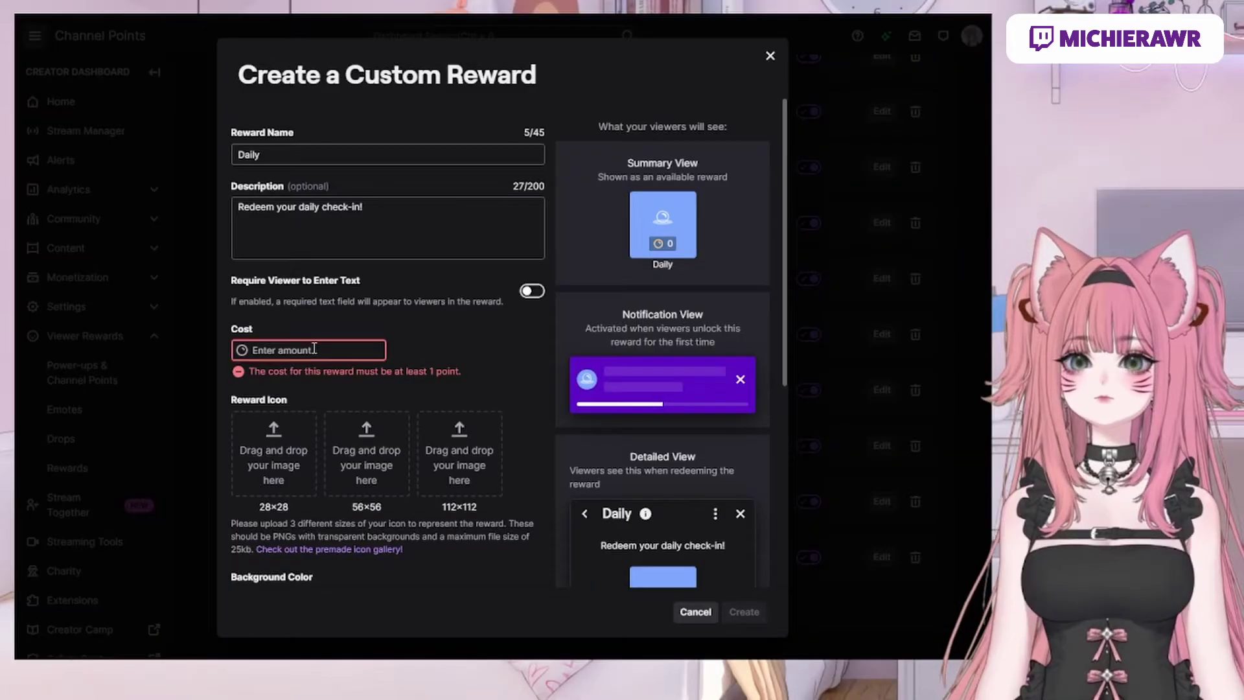
{"action": "type", "text": "1"}
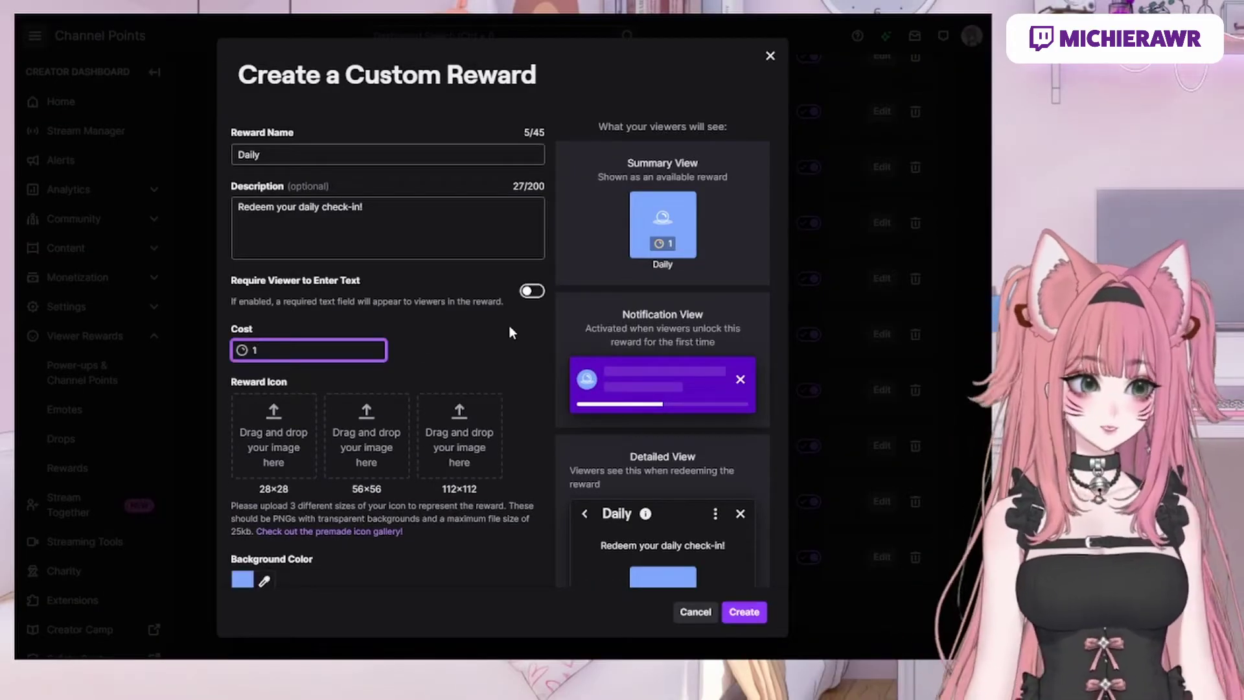
Step: Enable Cooldown & Limits and cap redemptions per user per stream at 1
{"action": "scroll", "coordinate": [510, 325], "scroll_direction": "down", "scroll_amount": 5}
{"action": "left_click", "coordinate": [265, 295]}
{"action": "left_click", "coordinate": [472, 290]}
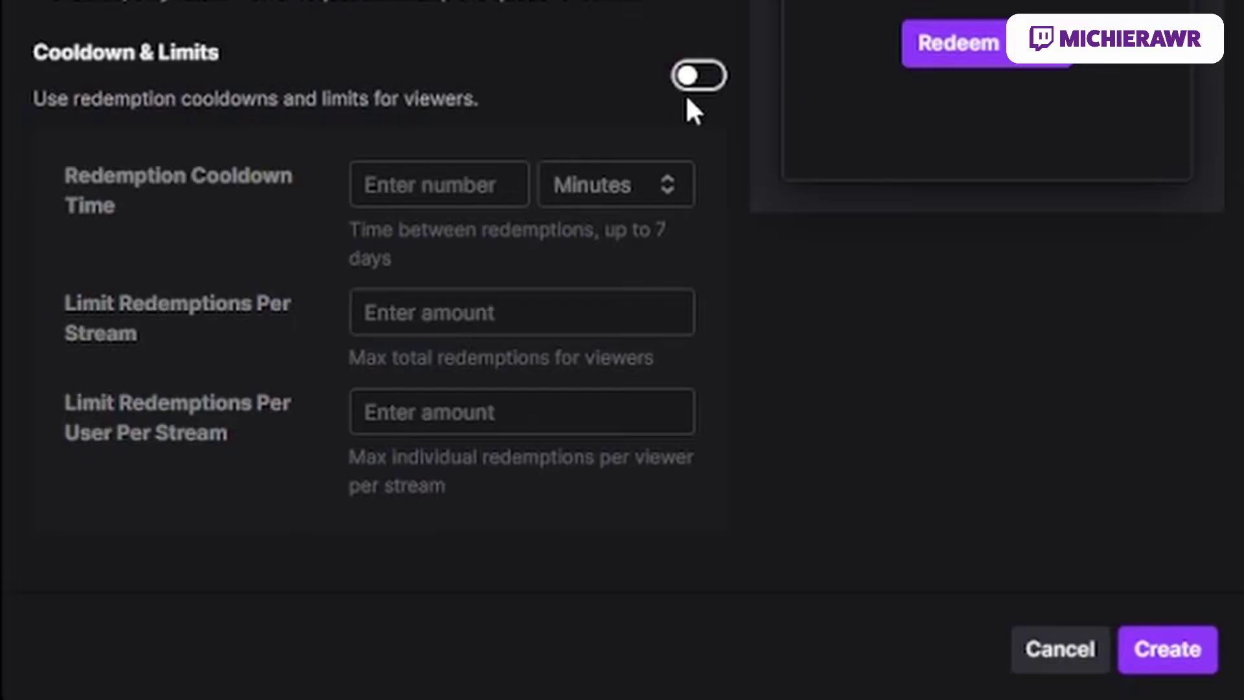
{"action": "left_click", "coordinate": [535, 388]}
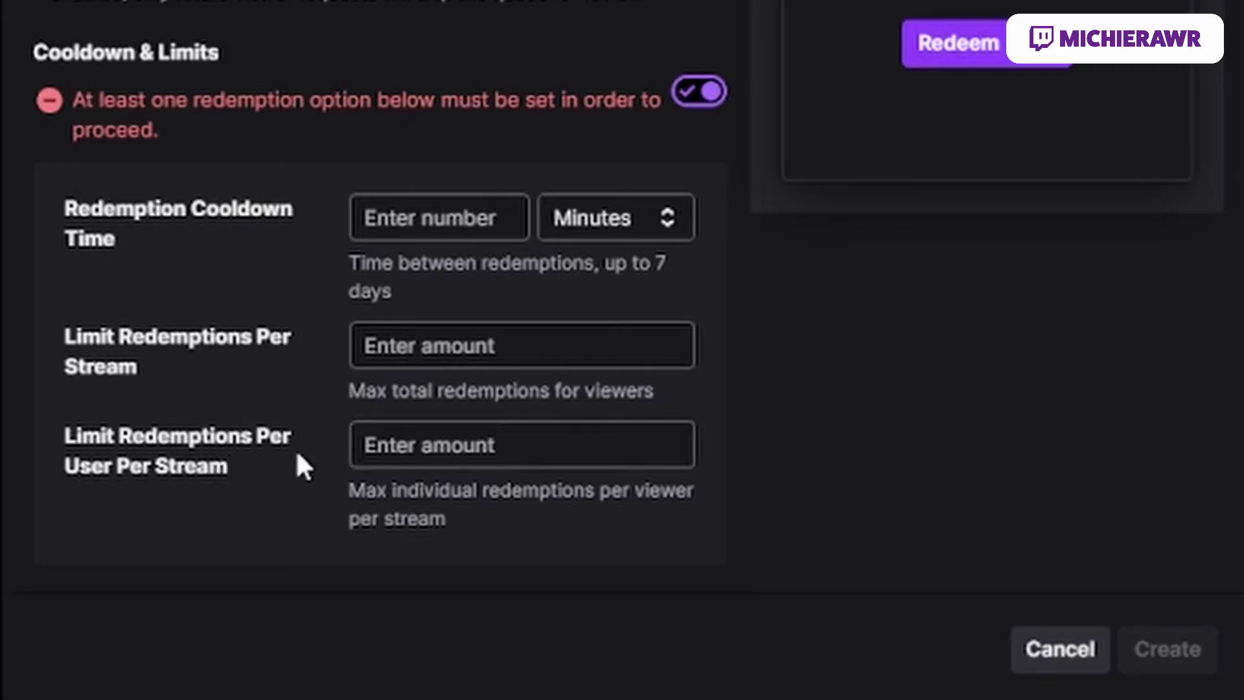
{"action": "left_click", "coordinate": [392, 436]}
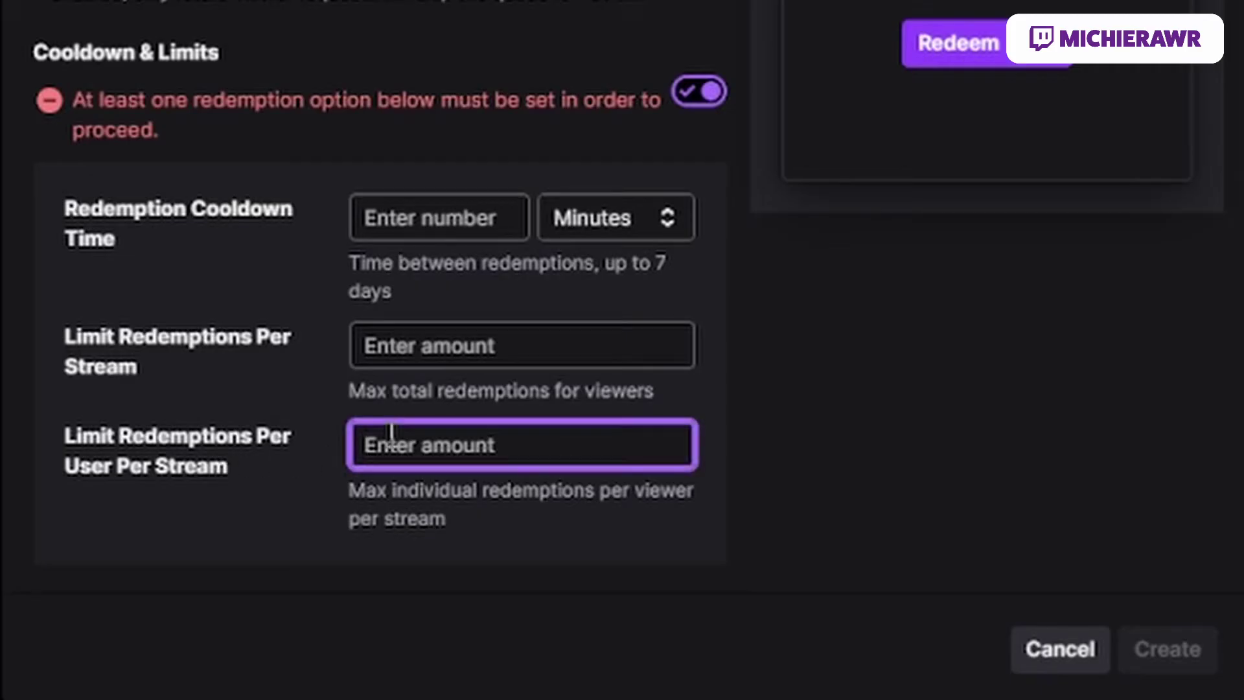
{"action": "type", "text": "1"}
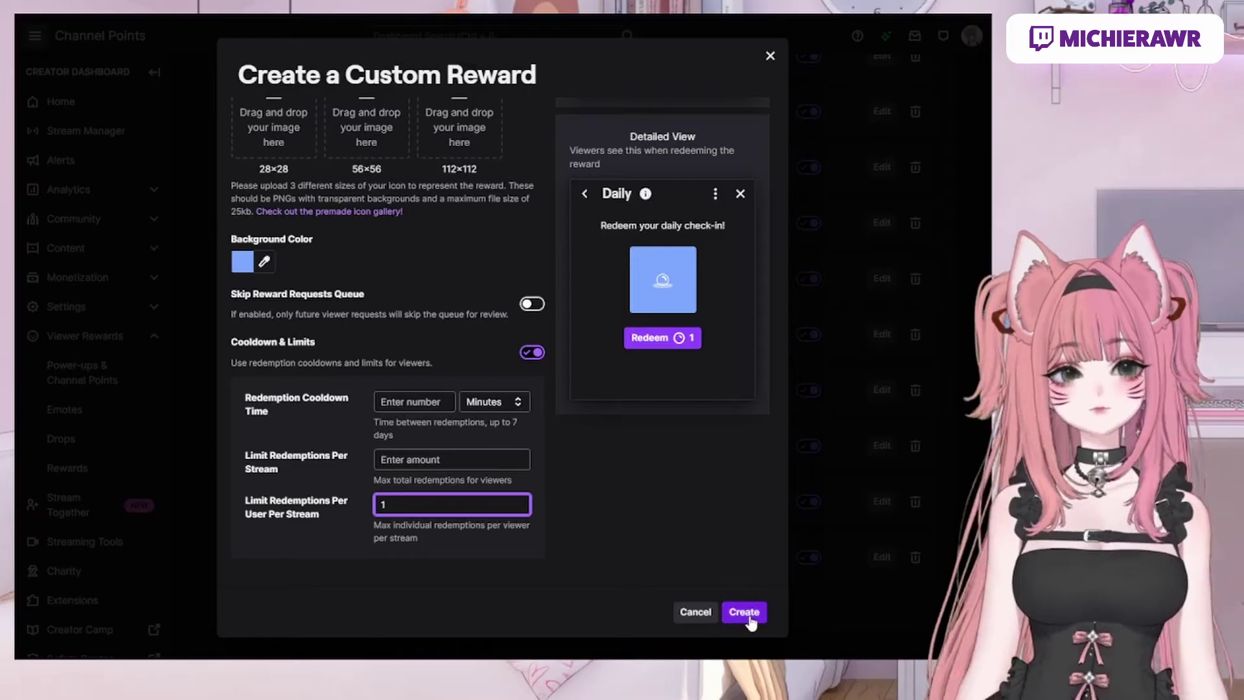
Step: Create the Daily reward, then go to Mix It Up's Currency/Rank/Inventory page
{"action": "left_click", "coordinate": [745, 612]}
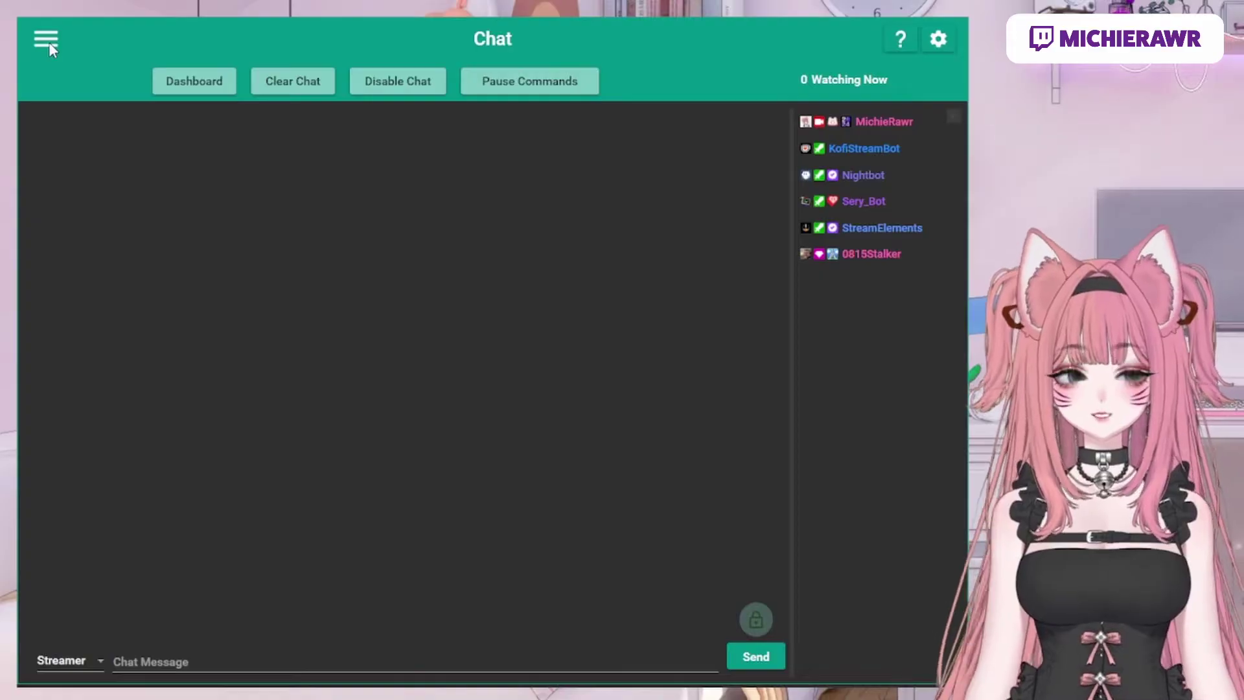
{"action": "left_click", "coordinate": [50, 46]}
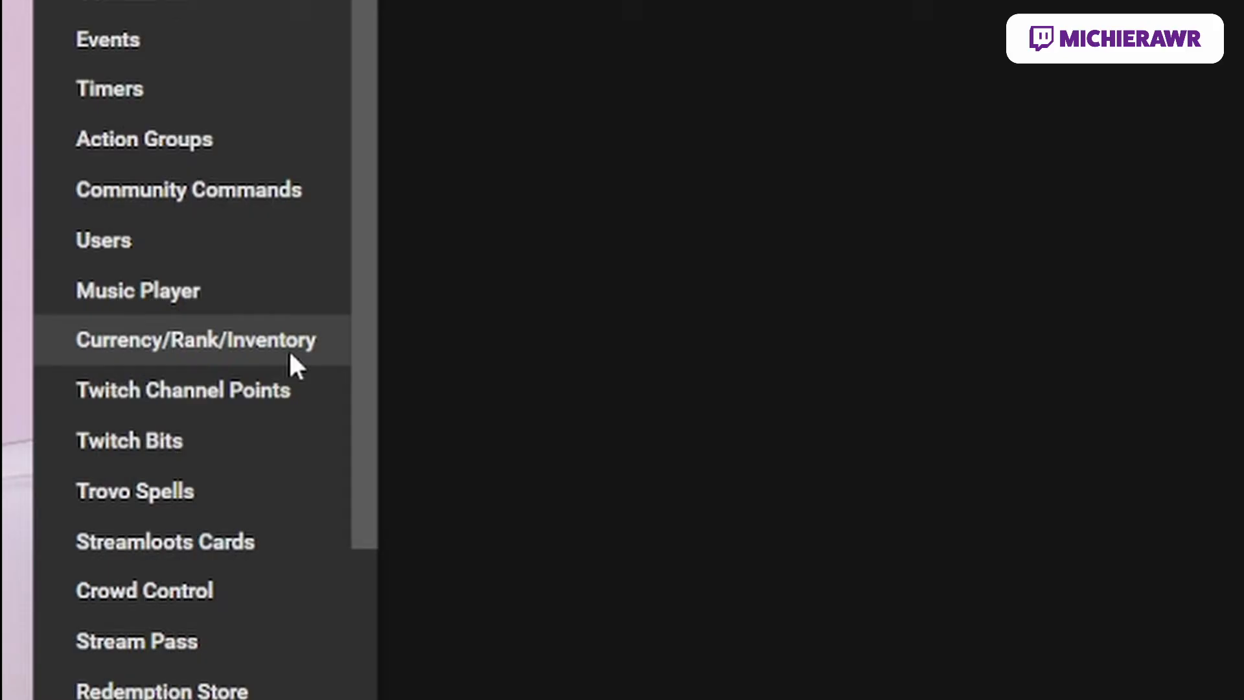
{"action": "left_click", "coordinate": [290, 353]}
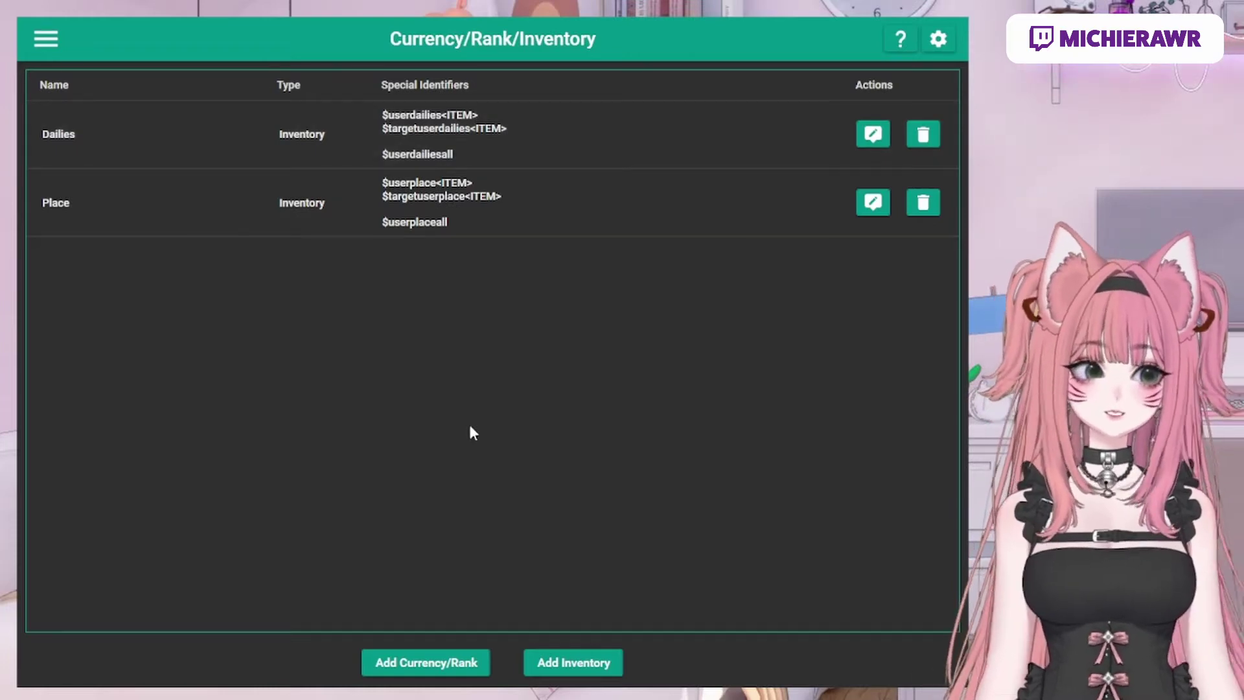
Step: Add a new inventory named 'daily' with a single item 'Juice'
{"action": "left_click", "coordinate": [580, 674]}
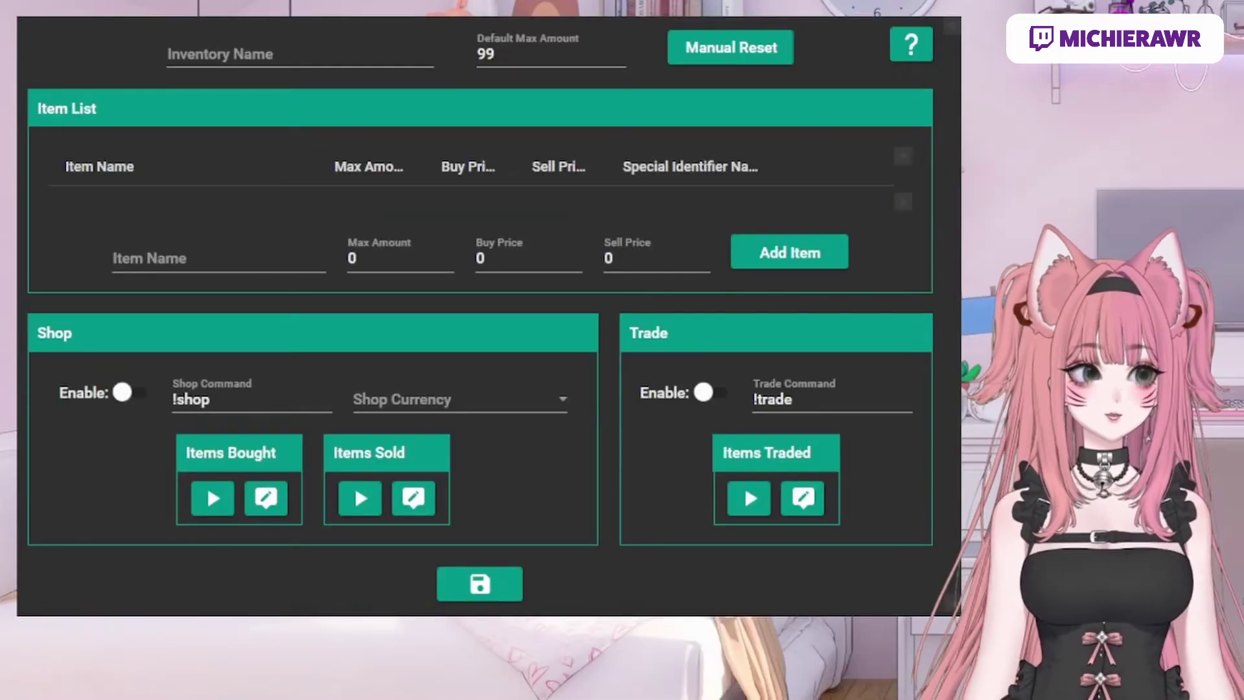
{"action": "left_click", "coordinate": [378, 64]}
{"action": "type", "text": "daily"}
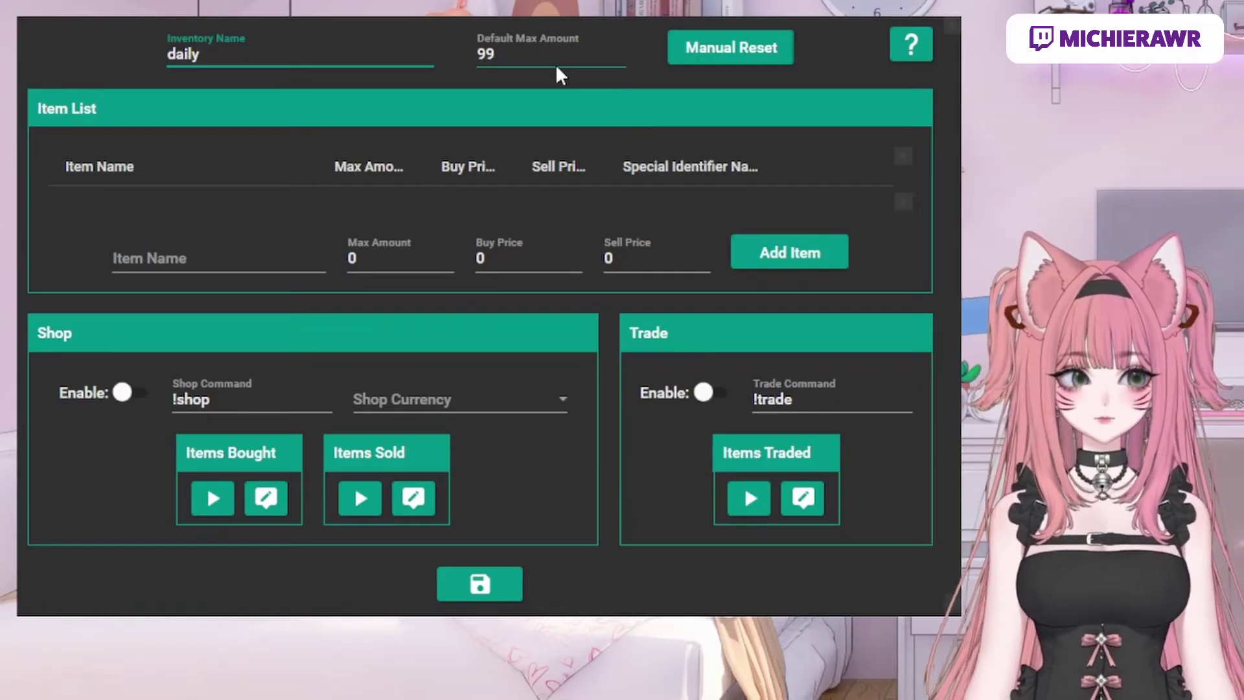
{"action": "left_click", "coordinate": [194, 260]}
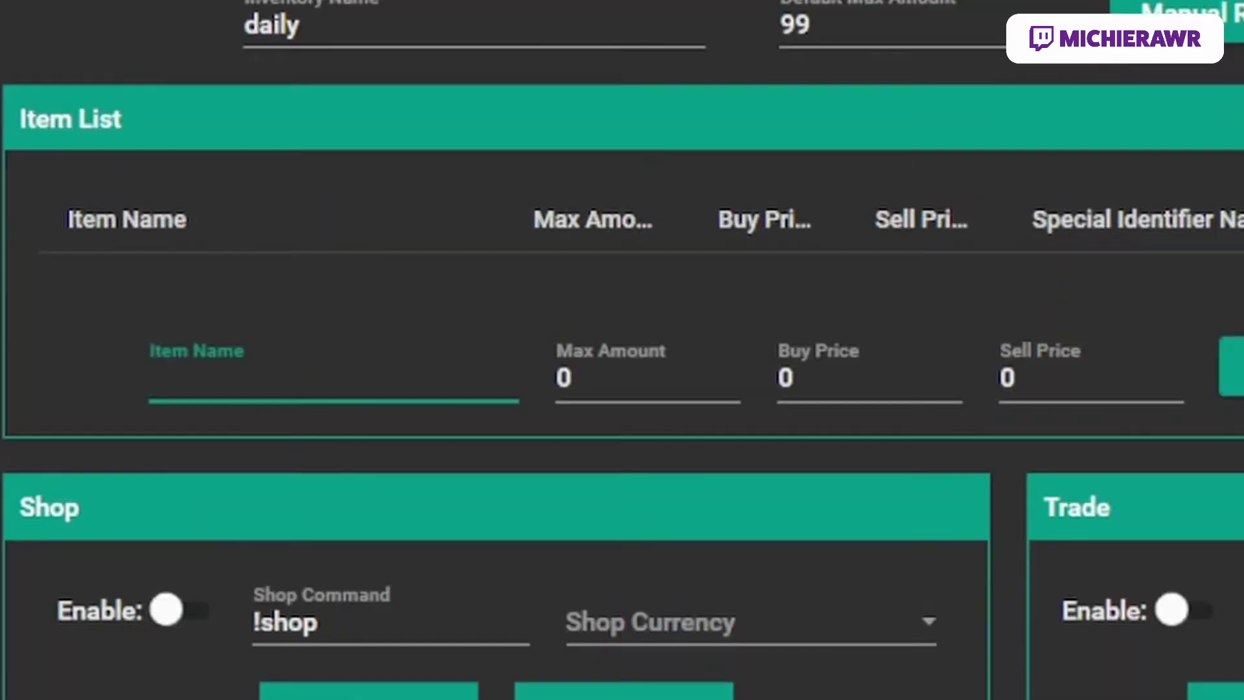
{"action": "type", "text": "Juice"}
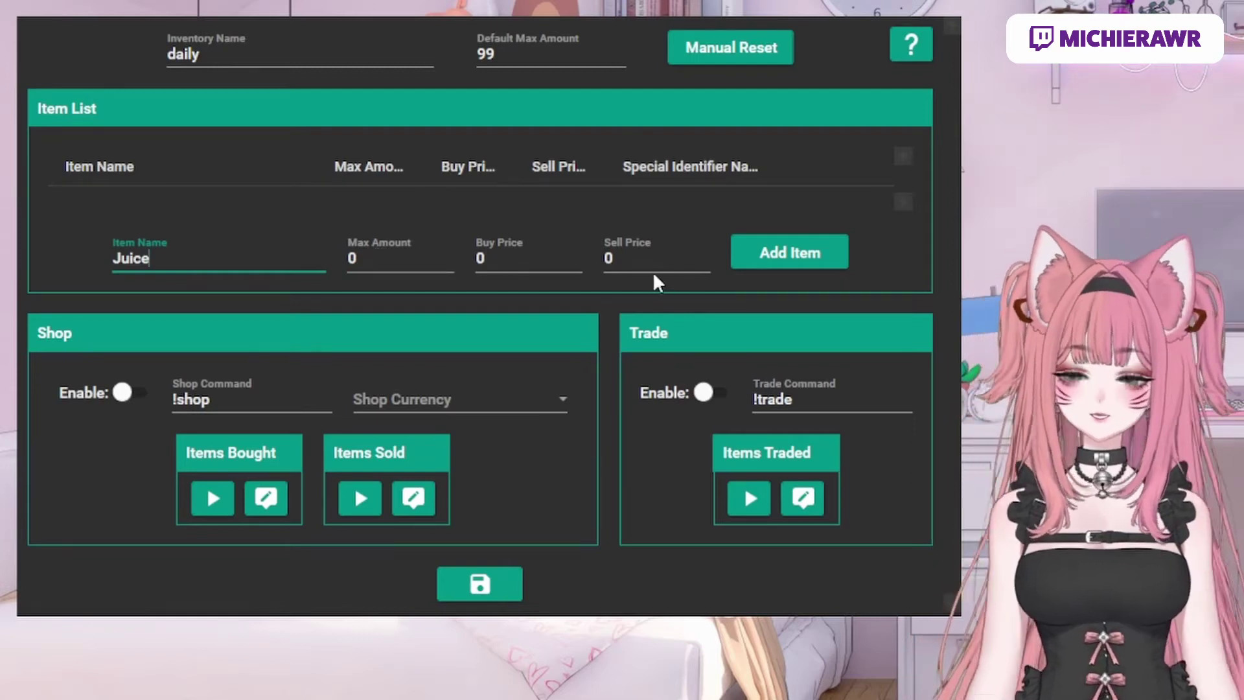
{"action": "left_click", "coordinate": [789, 260]}
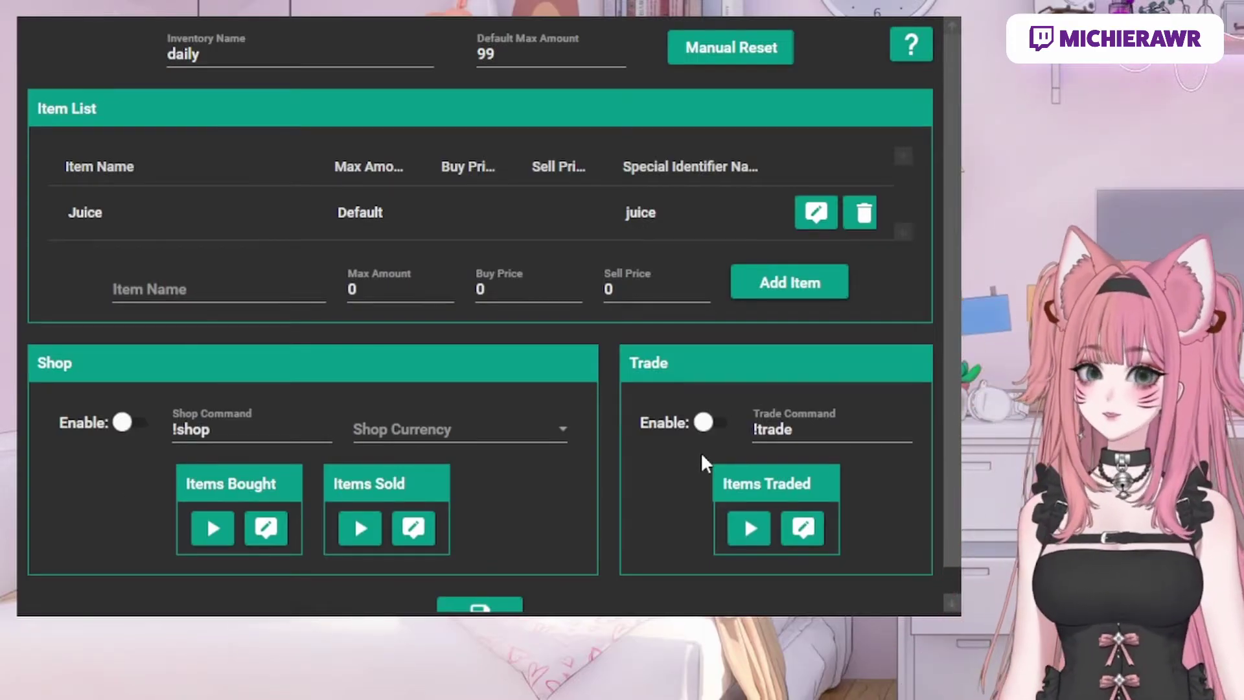
{"action": "scroll", "coordinate": [701, 453], "scroll_direction": "down", "scroll_amount": 1}
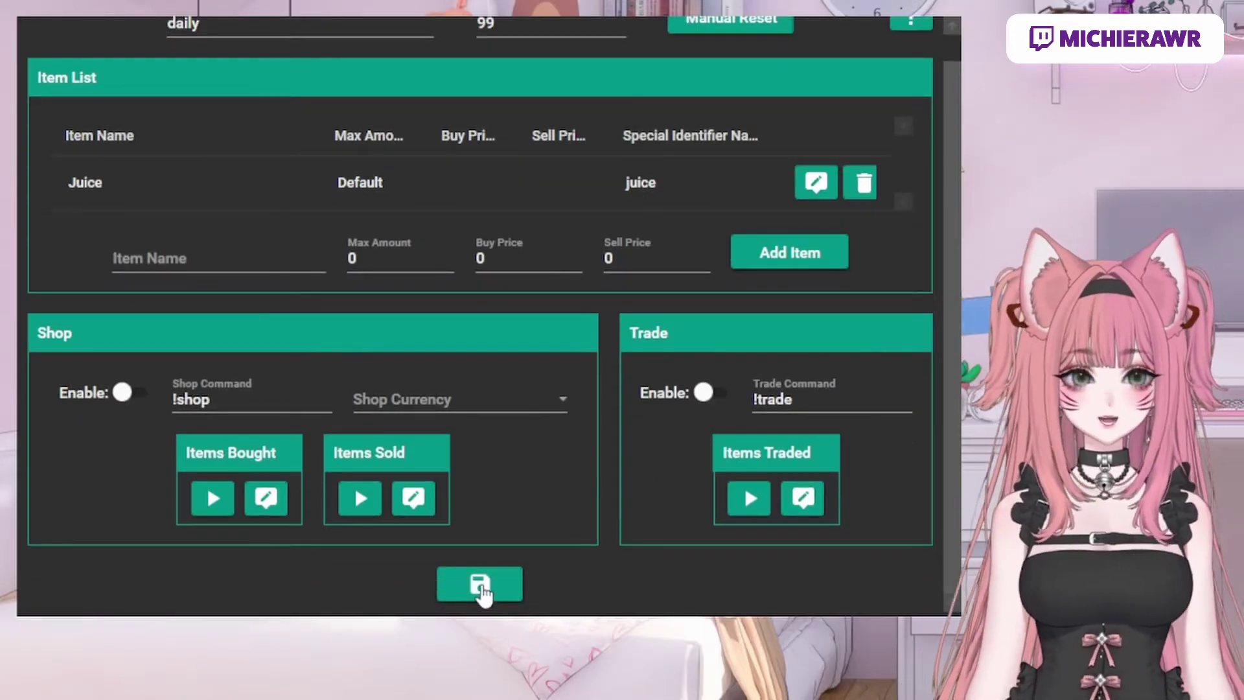
Step: Save the 'daily' inventory and switch to the Twitch Channel Points section
{"action": "left_click", "coordinate": [479, 585]}
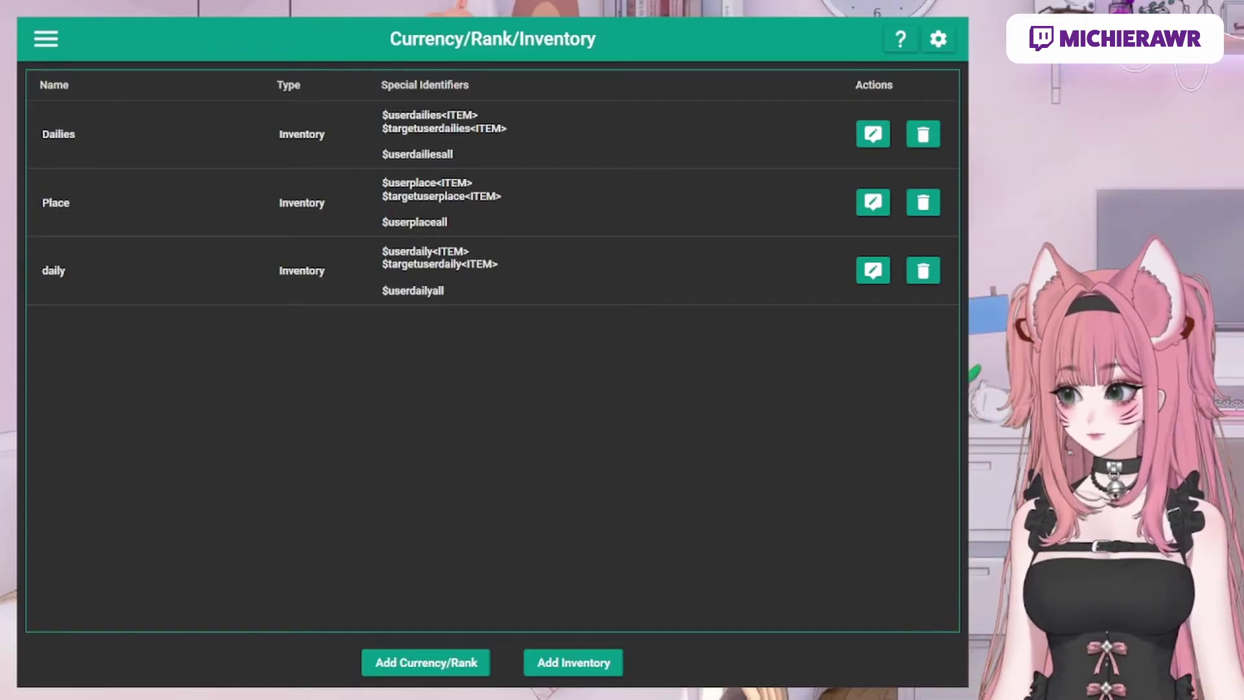
{"action": "left_click", "coordinate": [44, 49]}
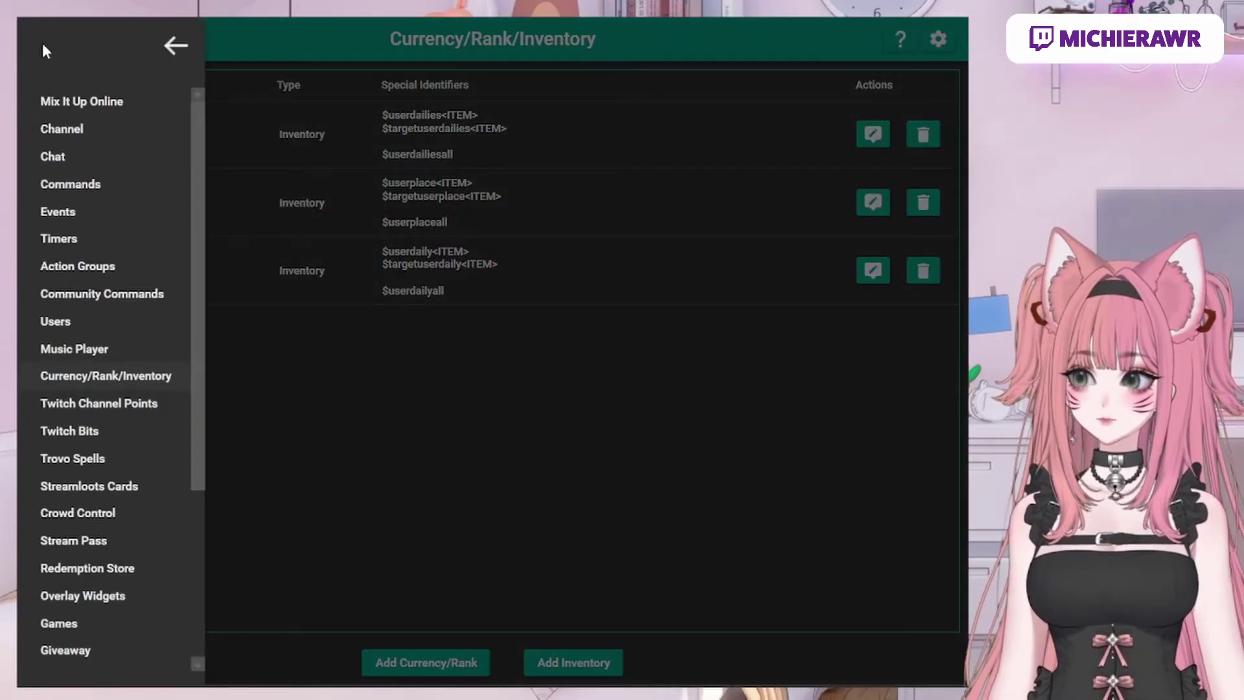
{"action": "left_click", "coordinate": [92, 403]}
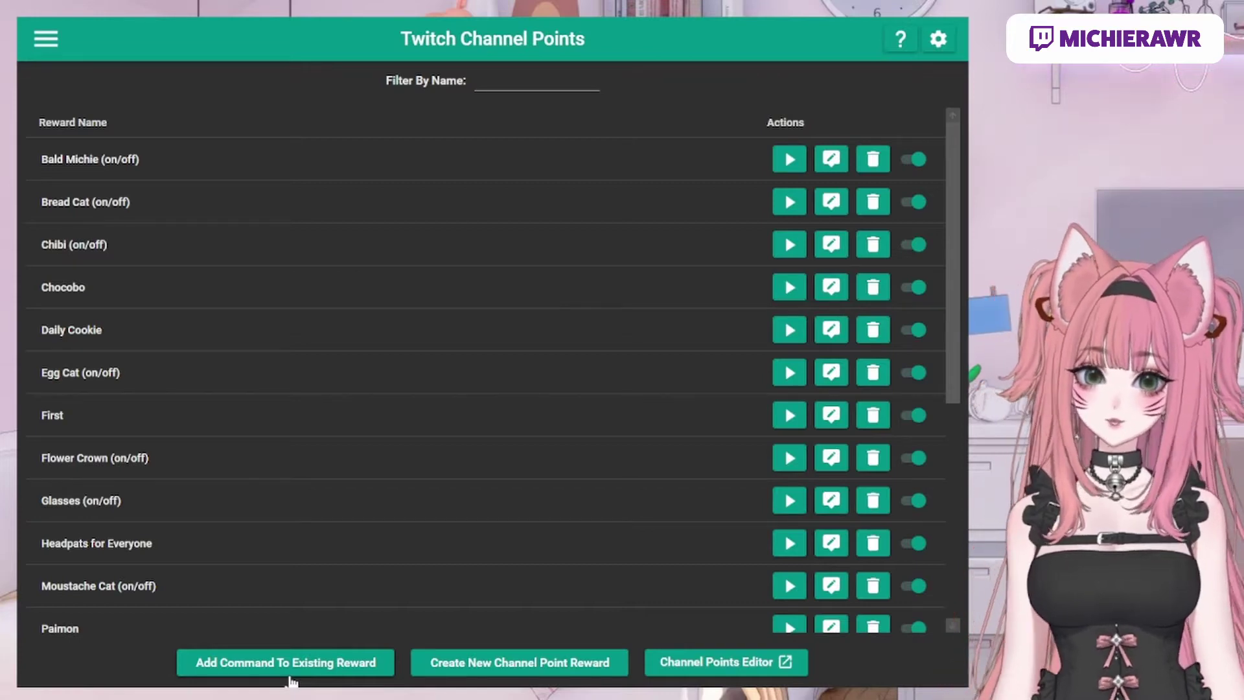
Step: Start a Channel Points command linked to the existing 'Daily' reward
{"action": "left_click", "coordinate": [290, 674]}
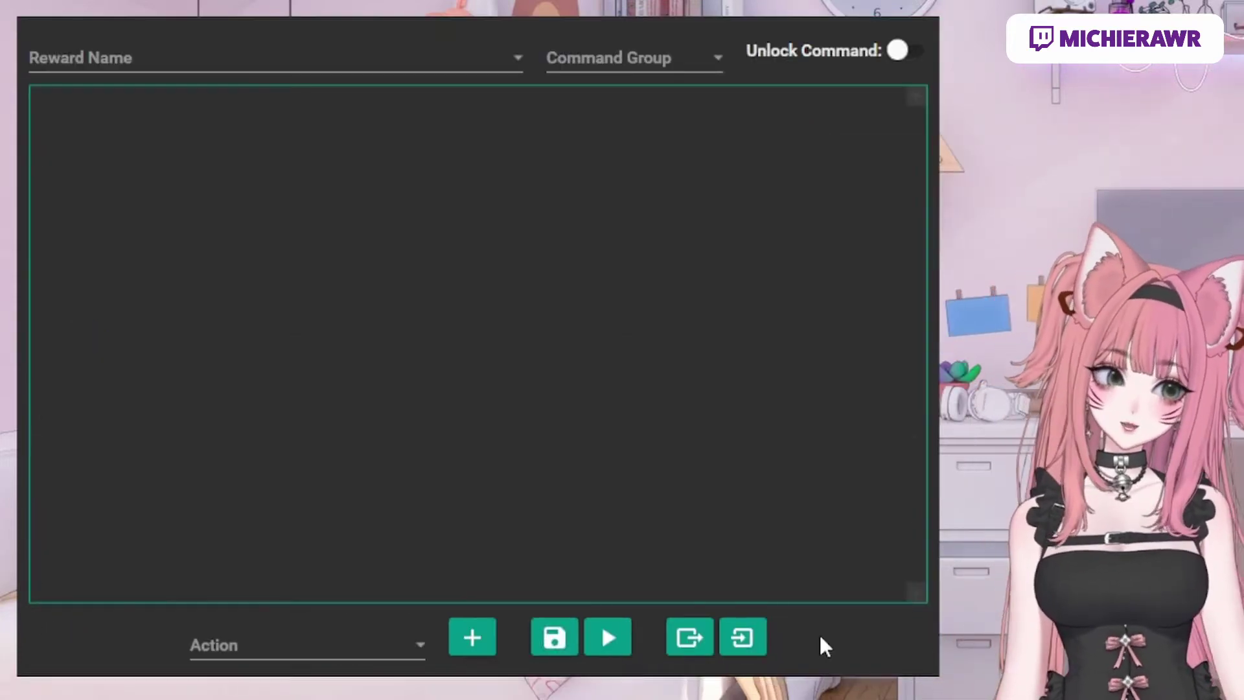
{"action": "left_click", "coordinate": [276, 65]}
{"action": "type", "text": "Daily"}
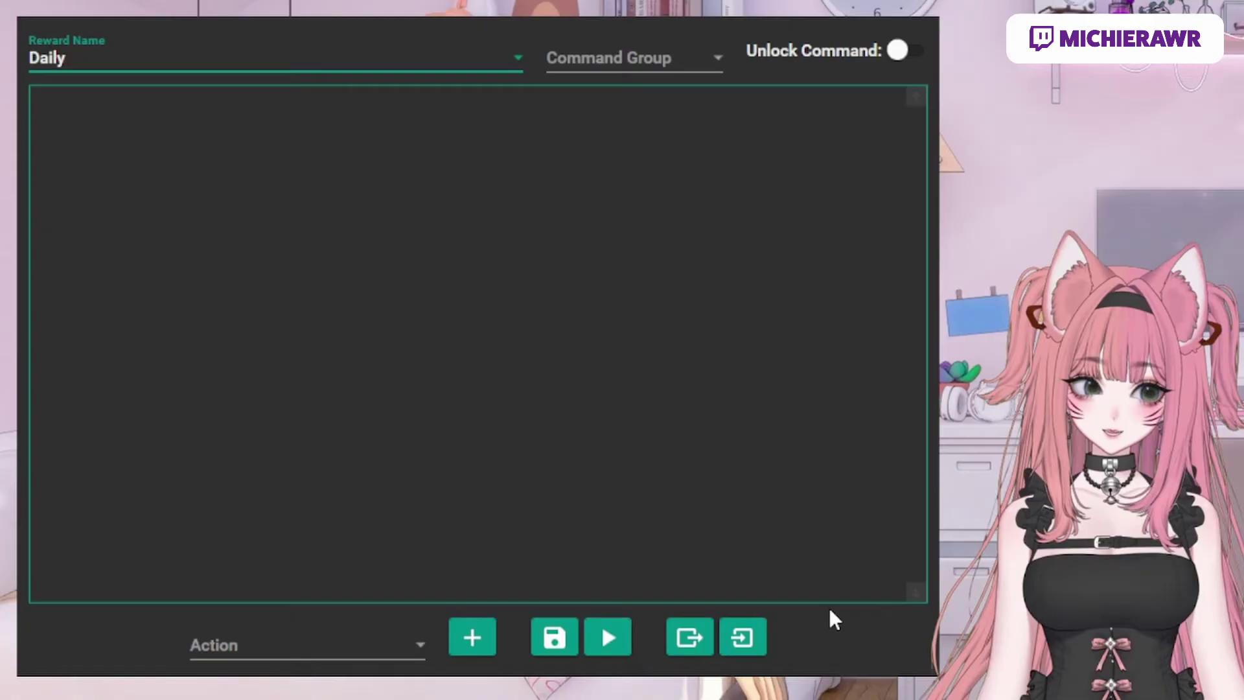
{"action": "left_click", "coordinate": [359, 653]}
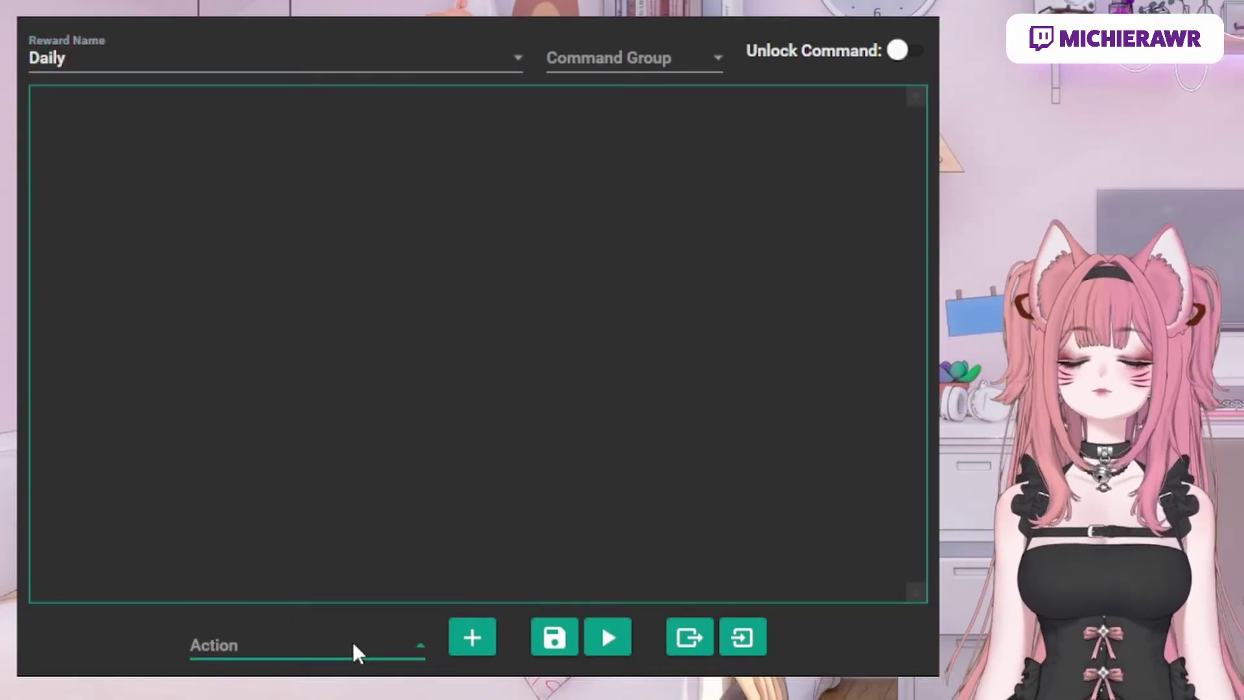
Step: Add a Consumables action adding 1 Juice from the daily inventory to the user
{"action": "left_click", "coordinate": [348, 258]}
{"action": "left_click", "coordinate": [481, 641]}
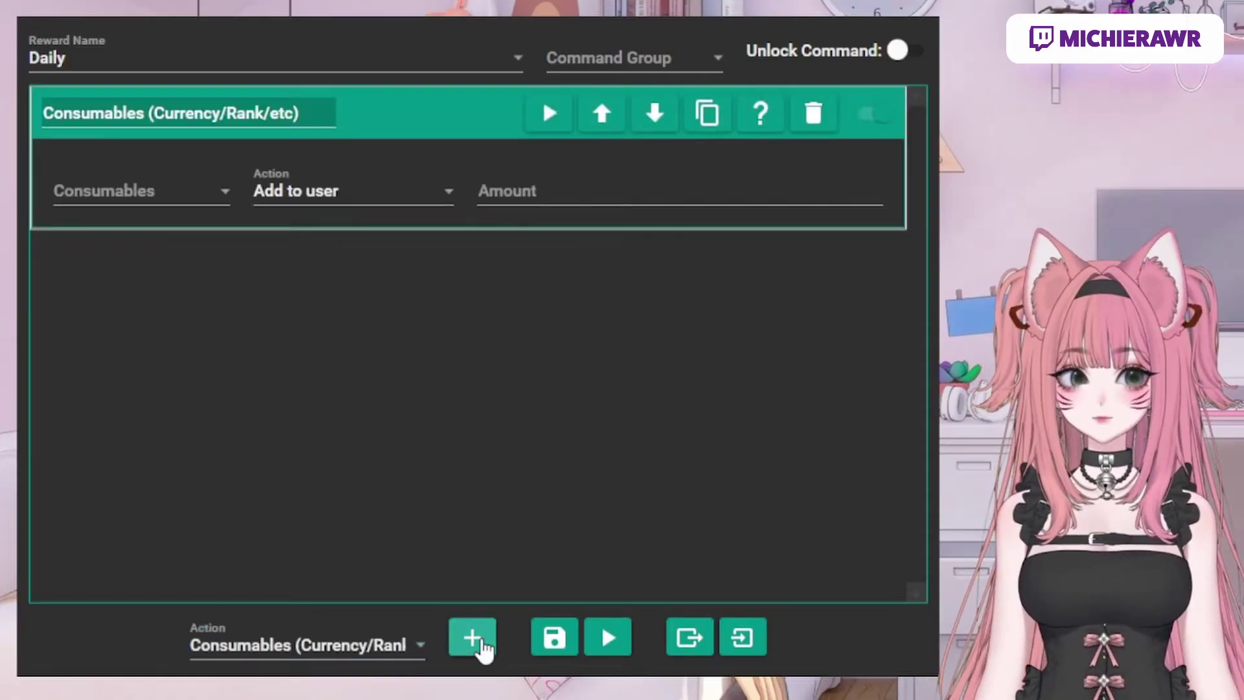
{"action": "left_click", "coordinate": [210, 188]}
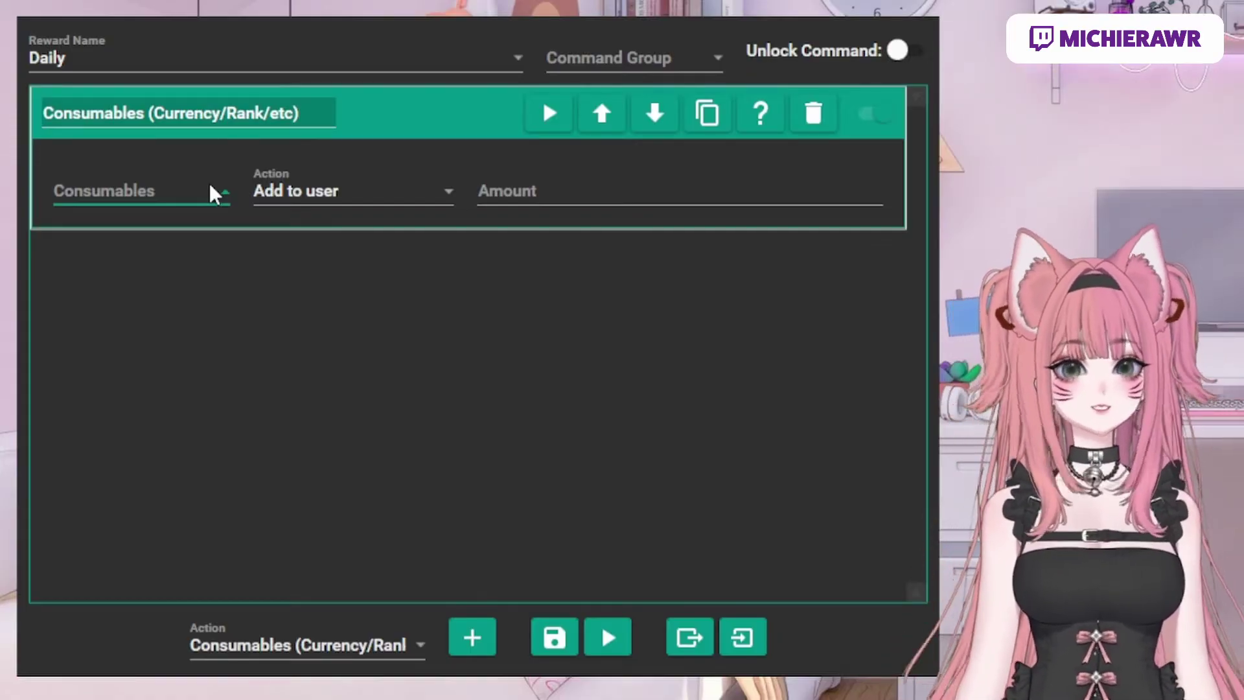
{"action": "left_click", "coordinate": [154, 306]}
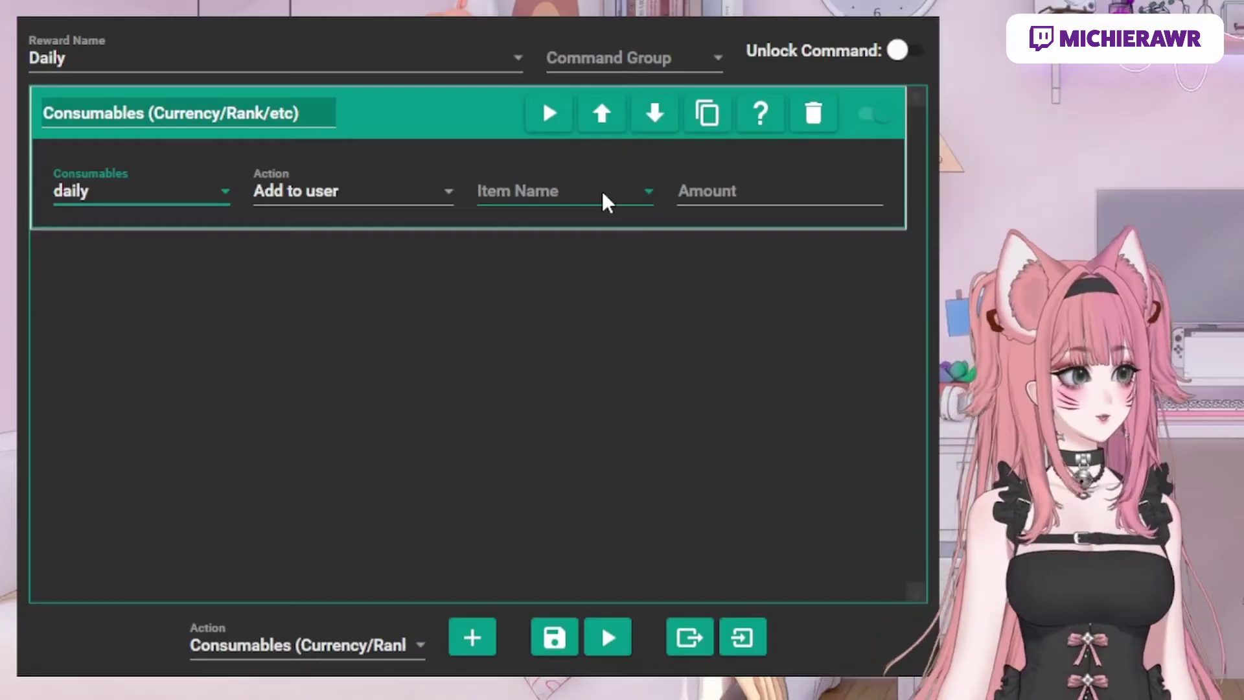
{"action": "left_click", "coordinate": [733, 189]}
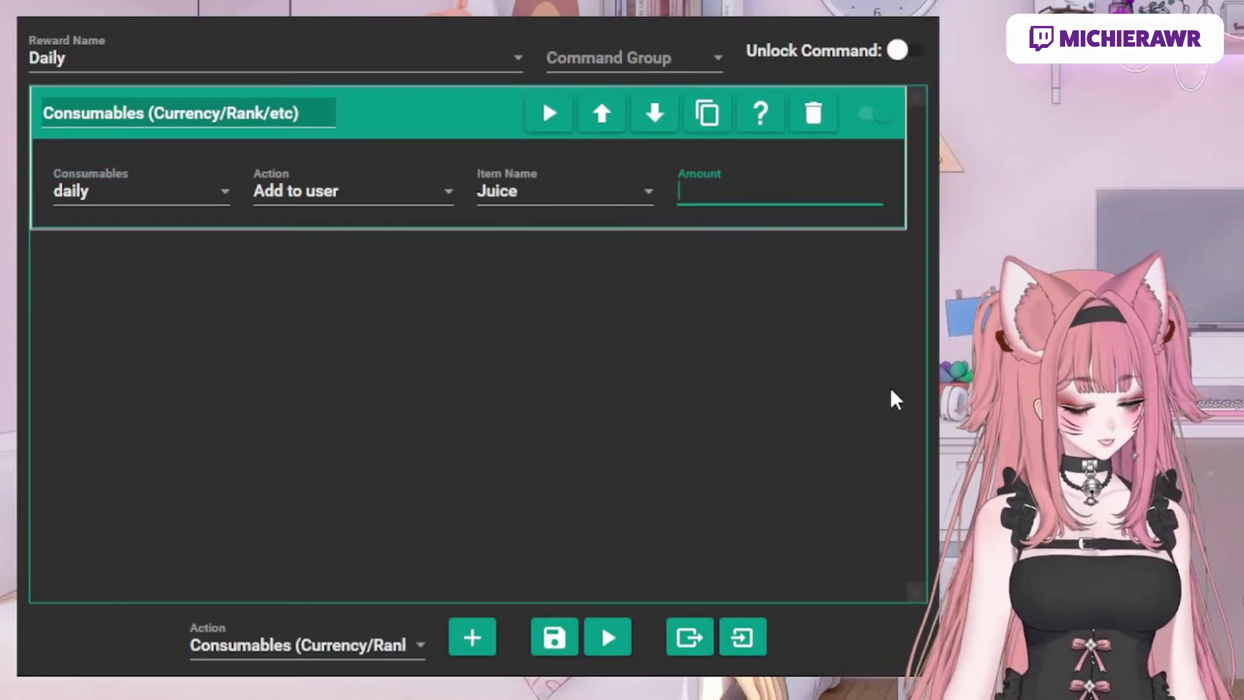
{"action": "type", "text": "1"}
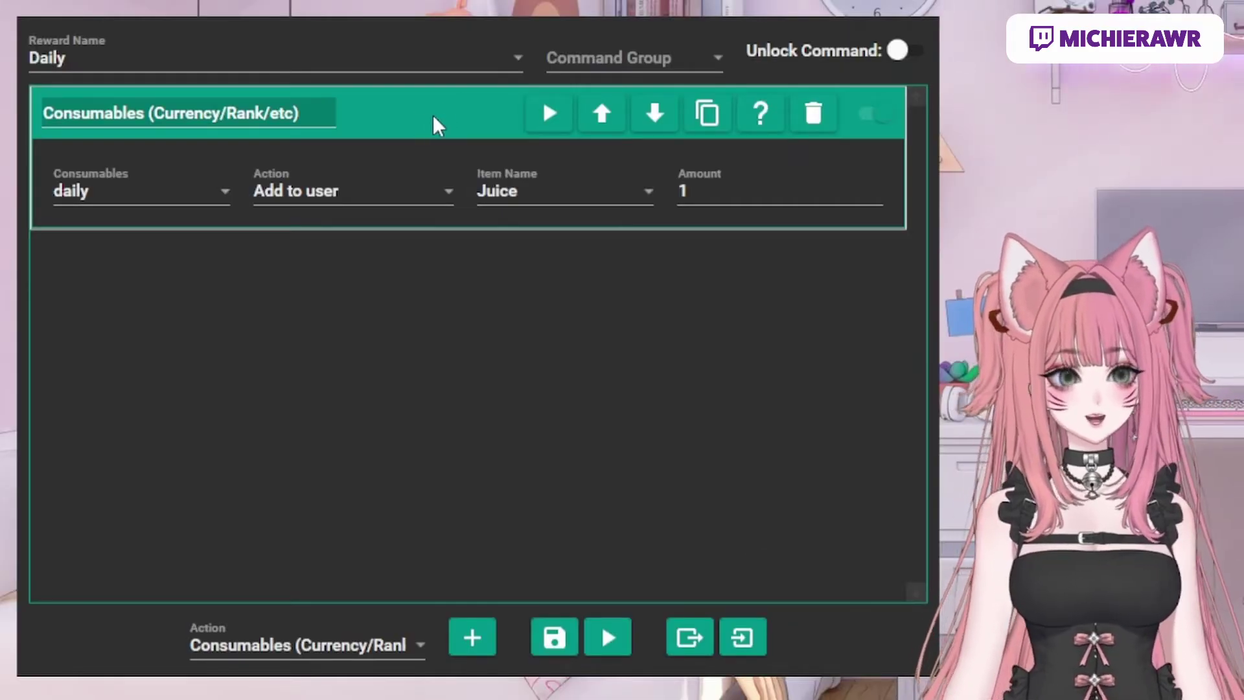
Step: Add a Chat Message action: 'User has checked-in with their daily juice! They now have X Juice(s). Enjoy~'
{"action": "left_click", "coordinate": [433, 116]}
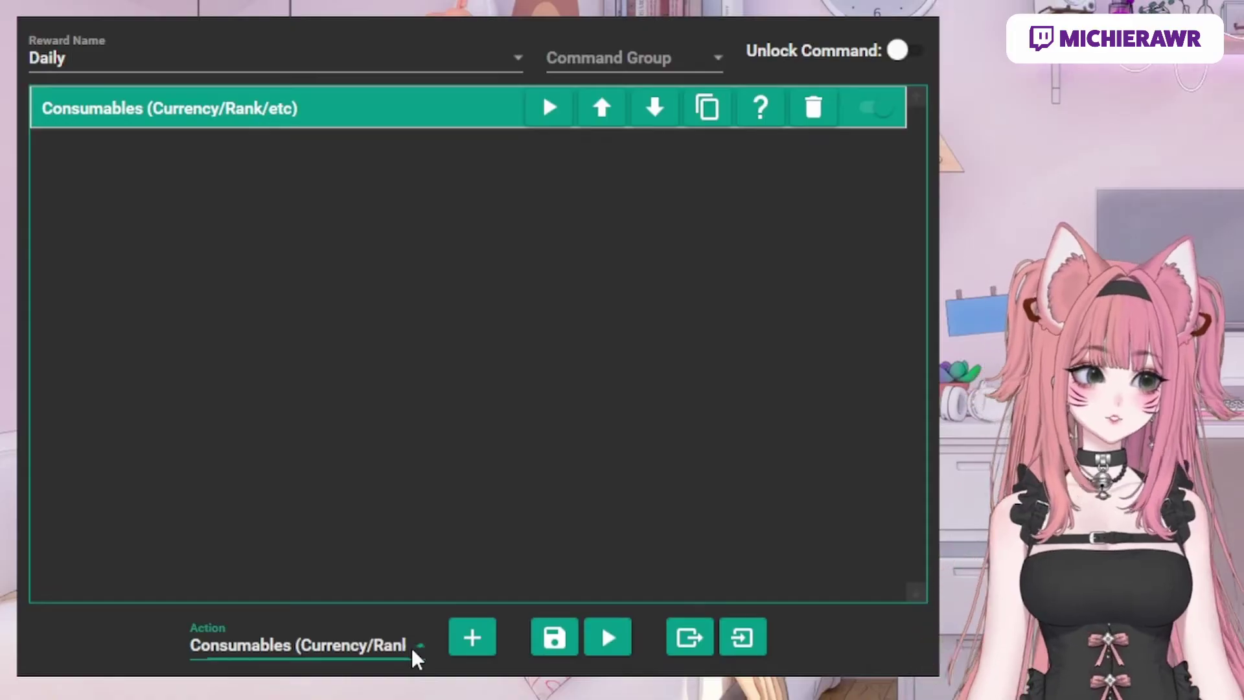
{"action": "scroll", "coordinate": [413, 654], "scroll_direction": "up", "scroll_amount": 1}
{"action": "left_click", "coordinate": [486, 637]}
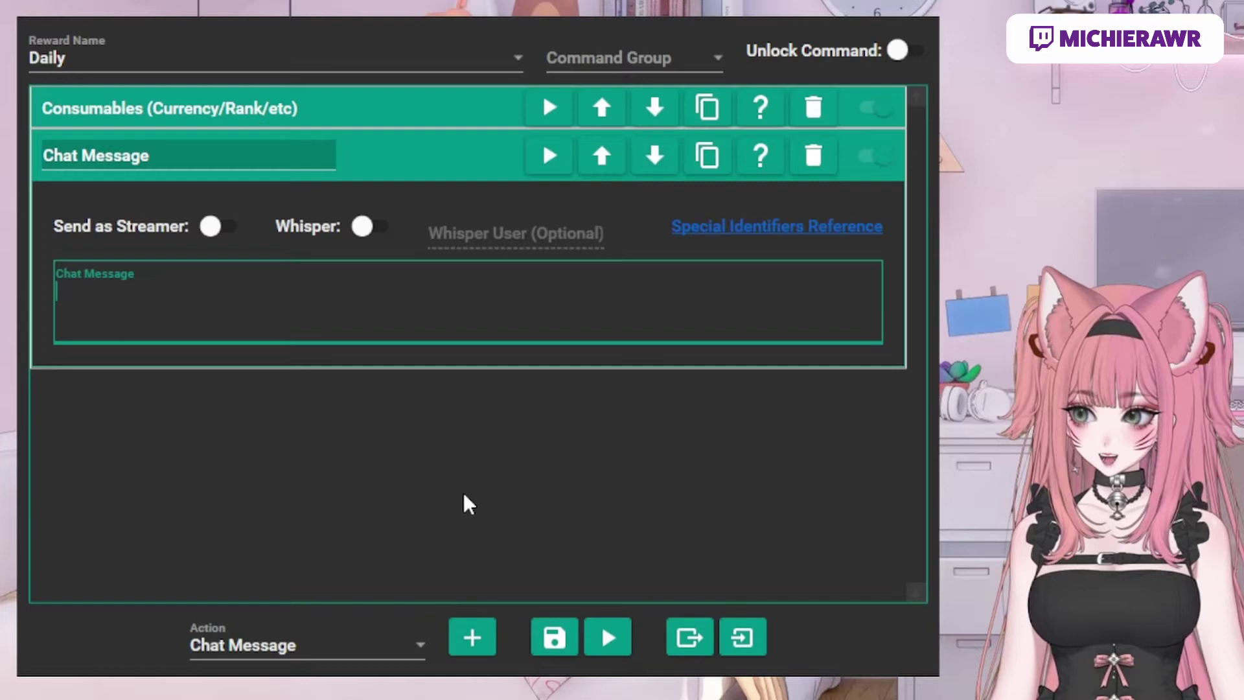
{"action": "type", "text": "User has checked-in with th"}
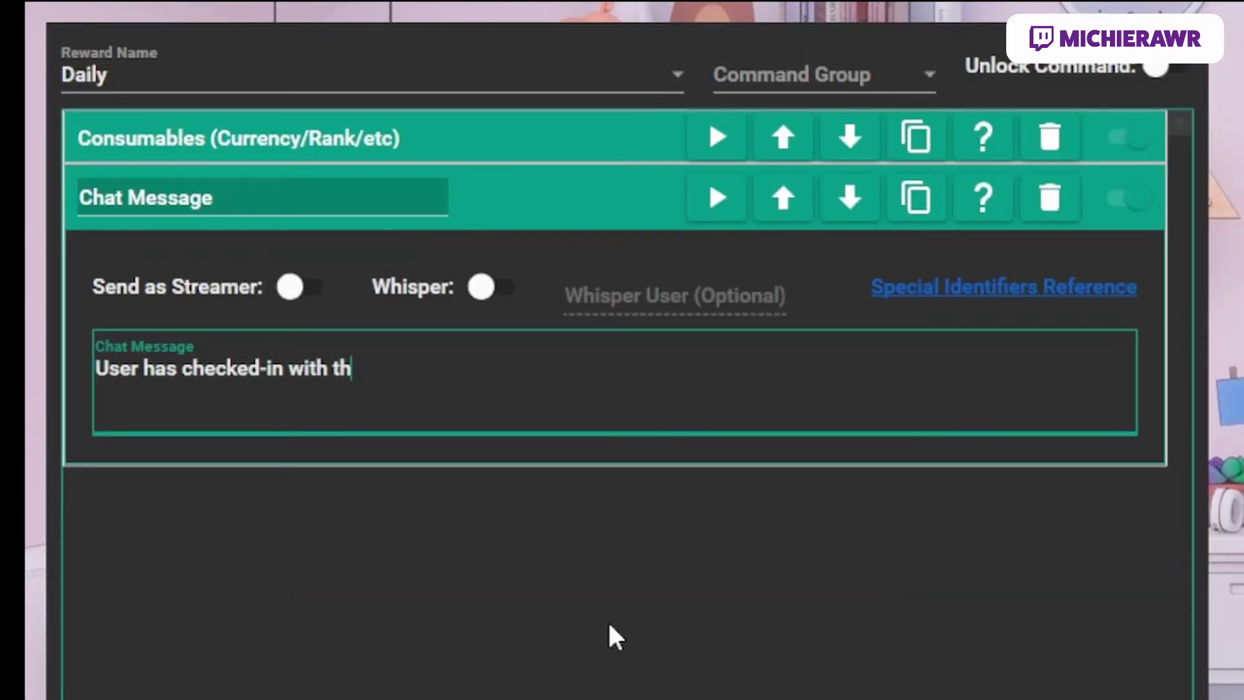
{"action": "type", "text": "eir dai"}
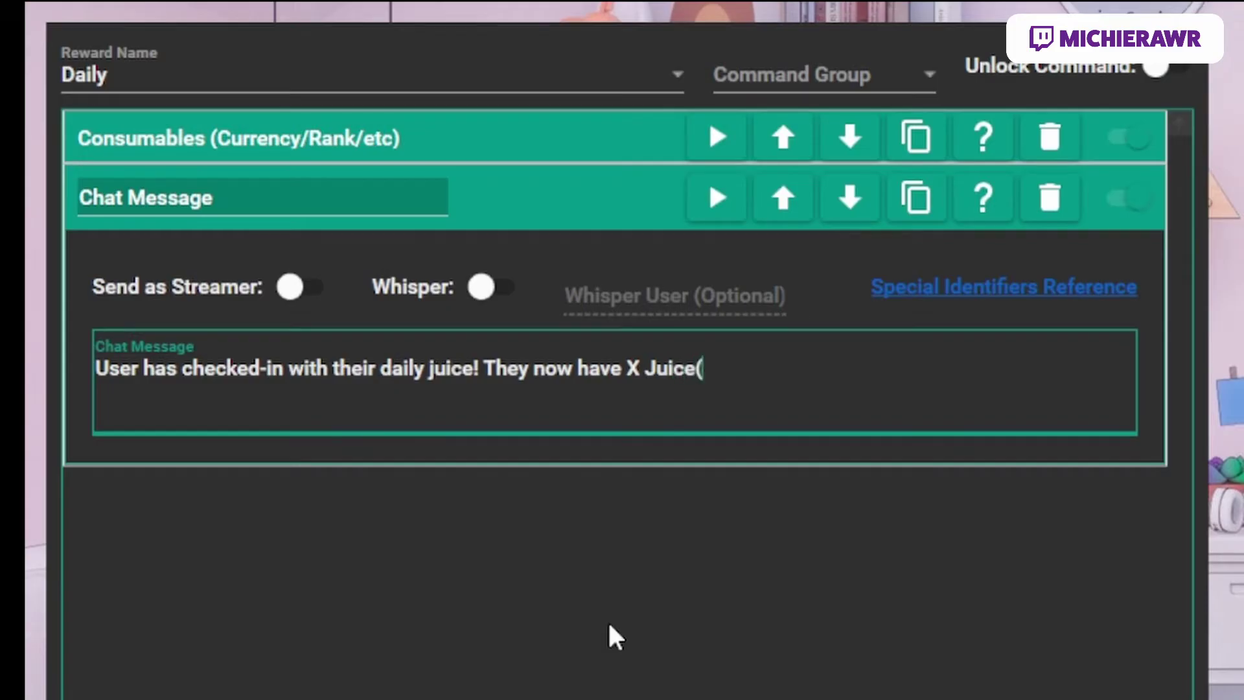
{"action": "type", "text": "). Enjoy~"}
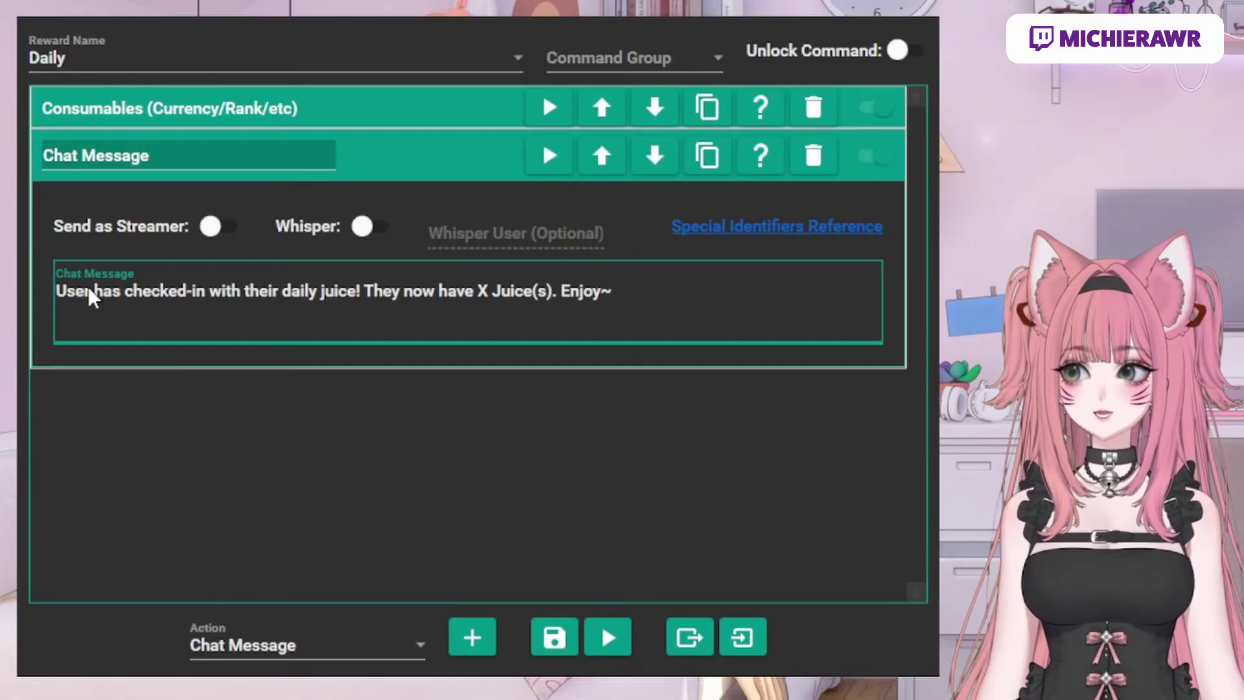
Step: Replace 'User' with @$username and 'X' with $userdailyjuice in the chat message
{"action": "left_click_drag", "start_coordinate": [89, 291], "coordinate": [58, 289]}
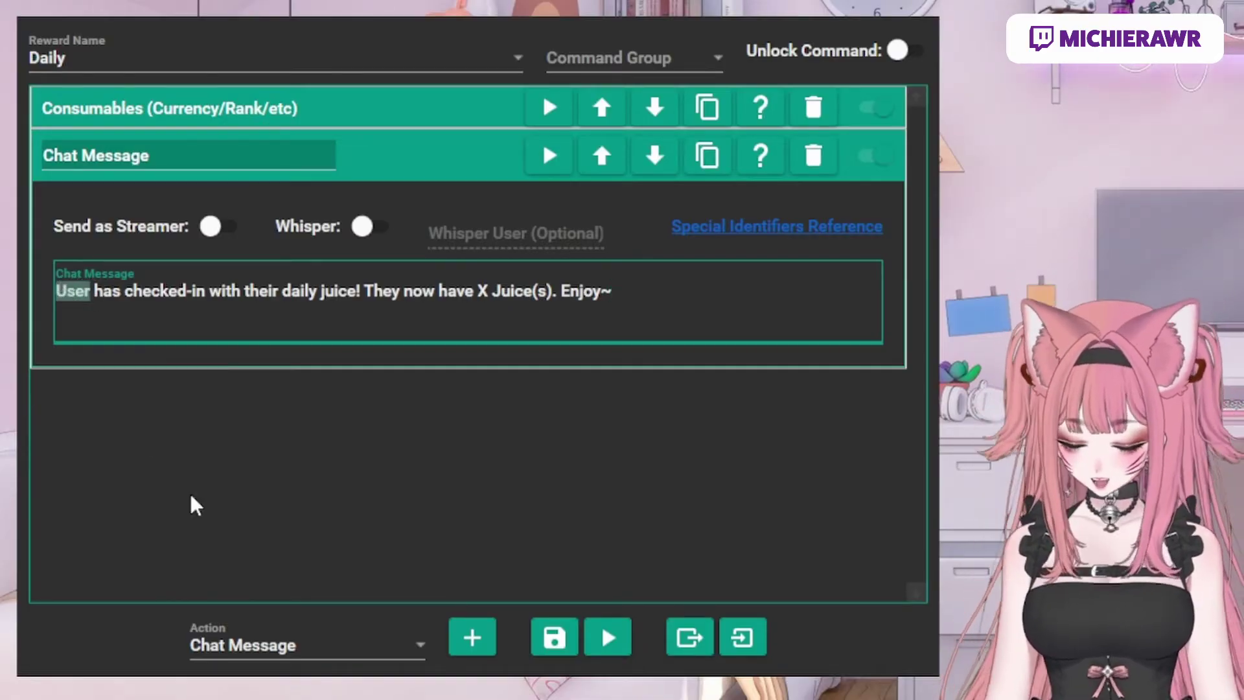
{"action": "type", "text": "@"}
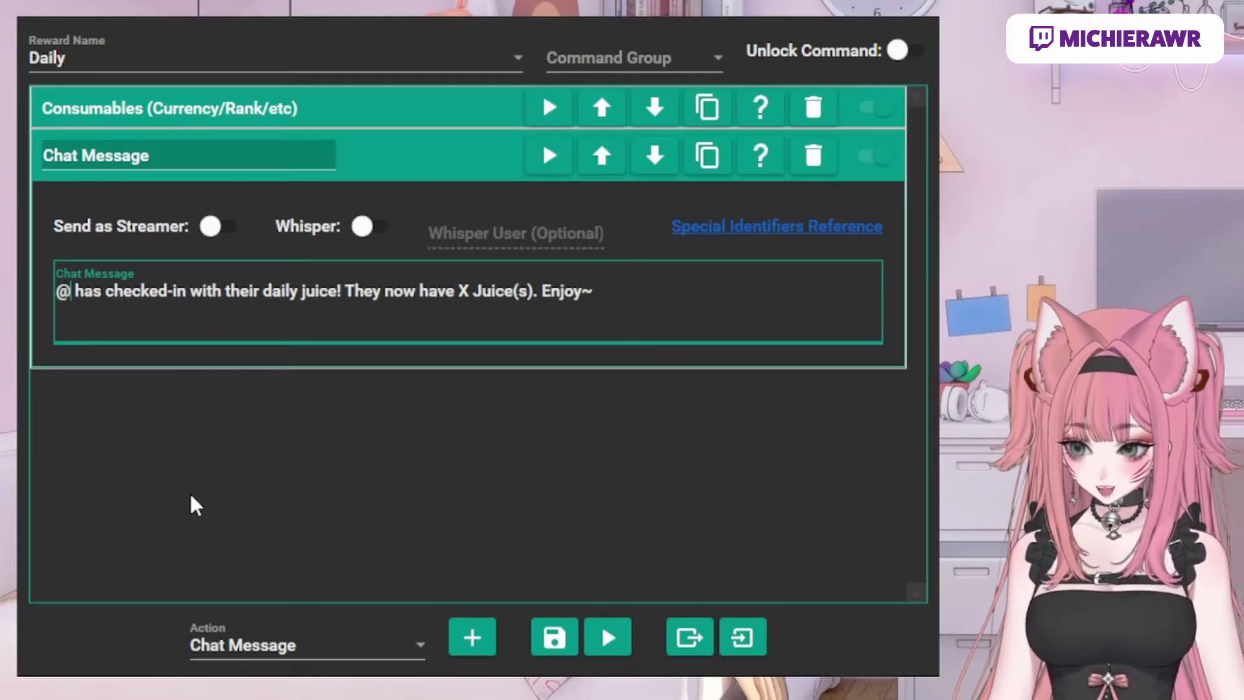
{"action": "type", "text": "$username"}
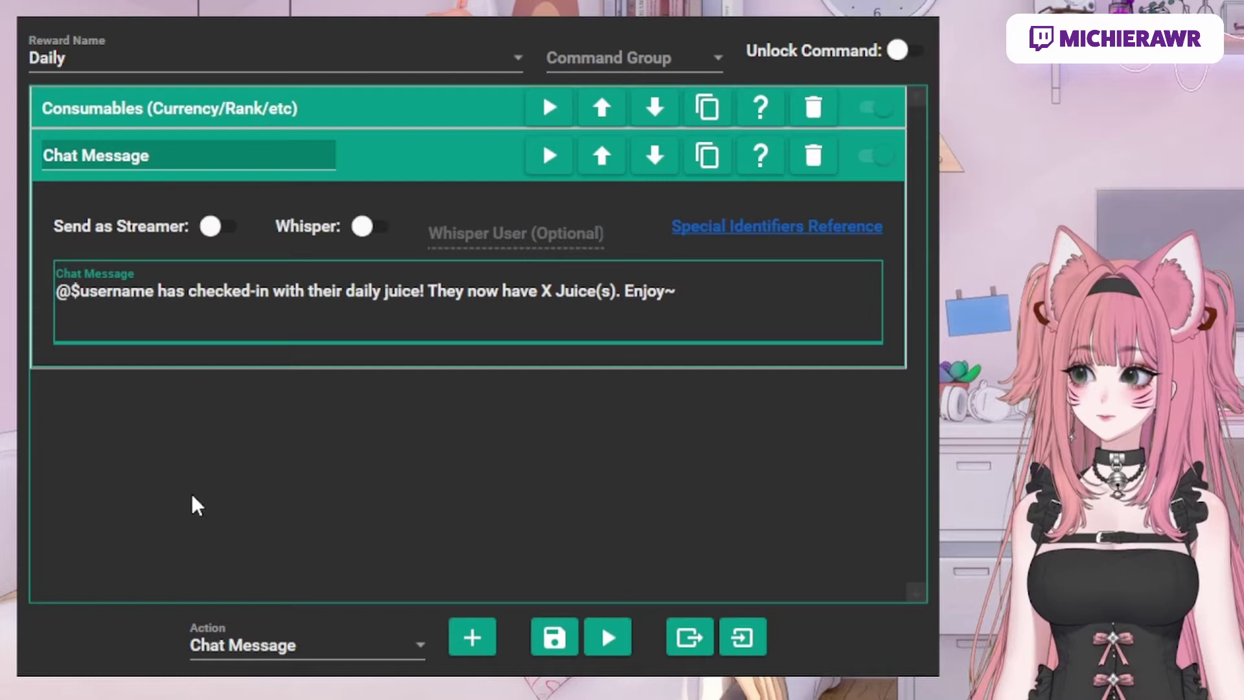
{"action": "double_click", "coordinate": [547, 291]}
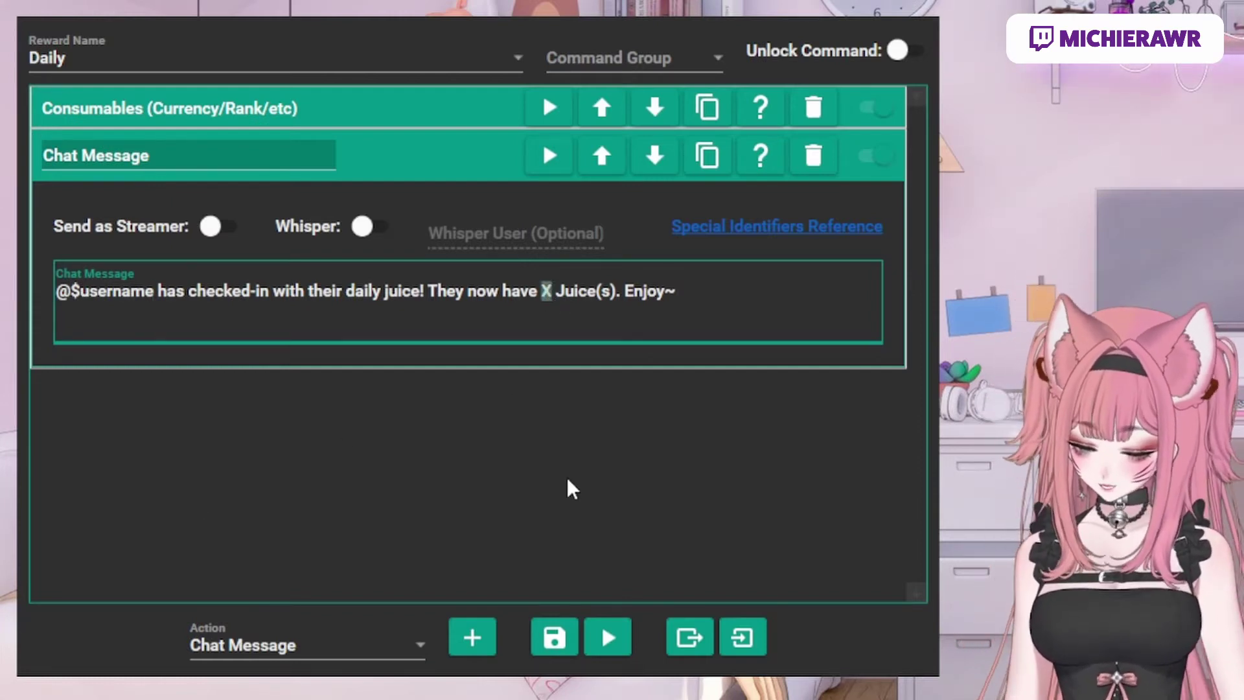
{"action": "type", "text": "$"}
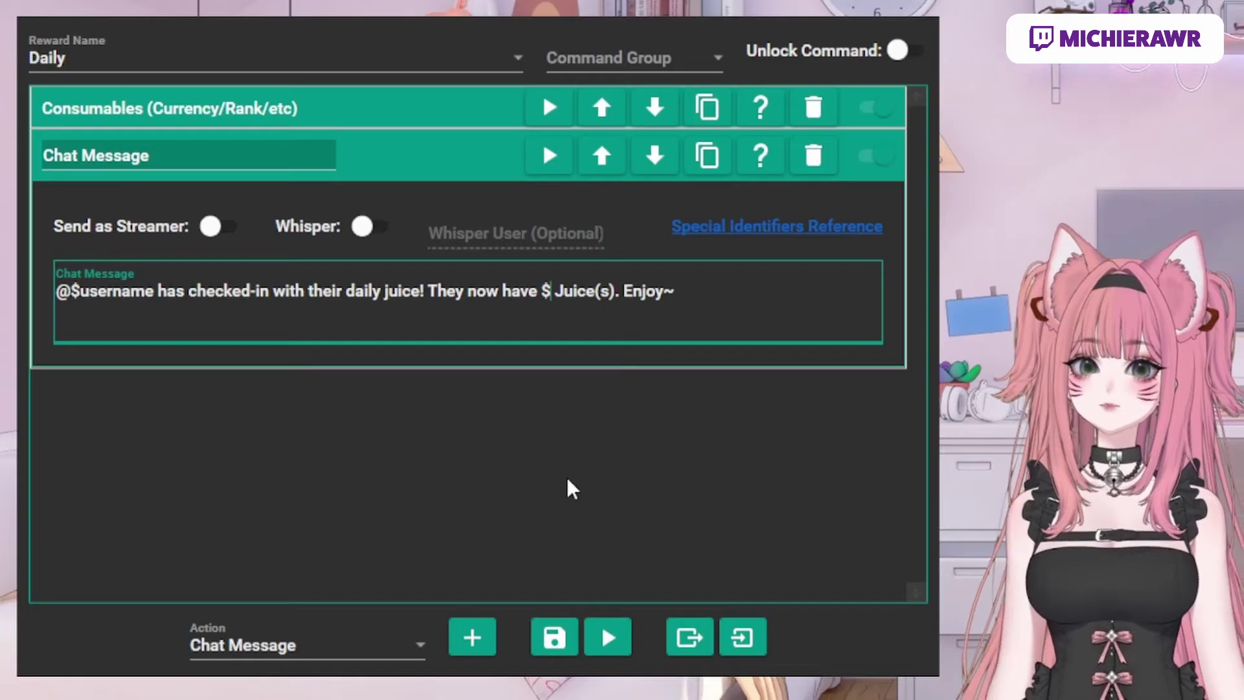
{"action": "type", "text": "user"}
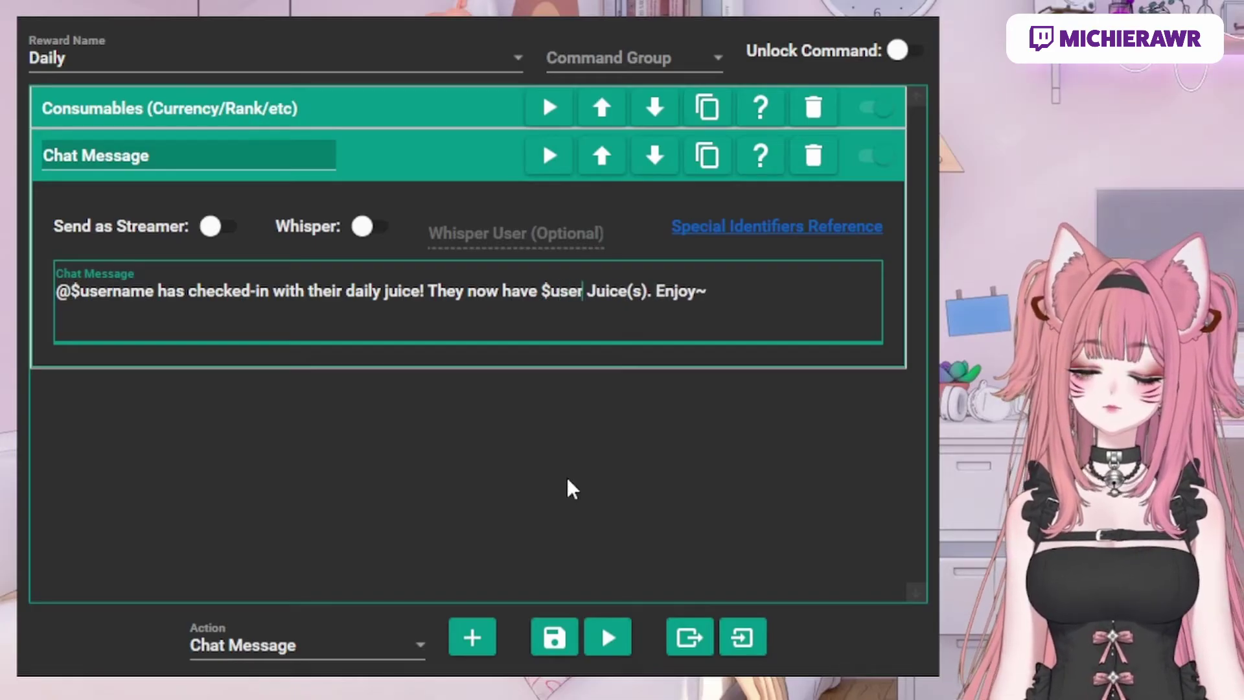
{"action": "type", "text": "dailyj"}
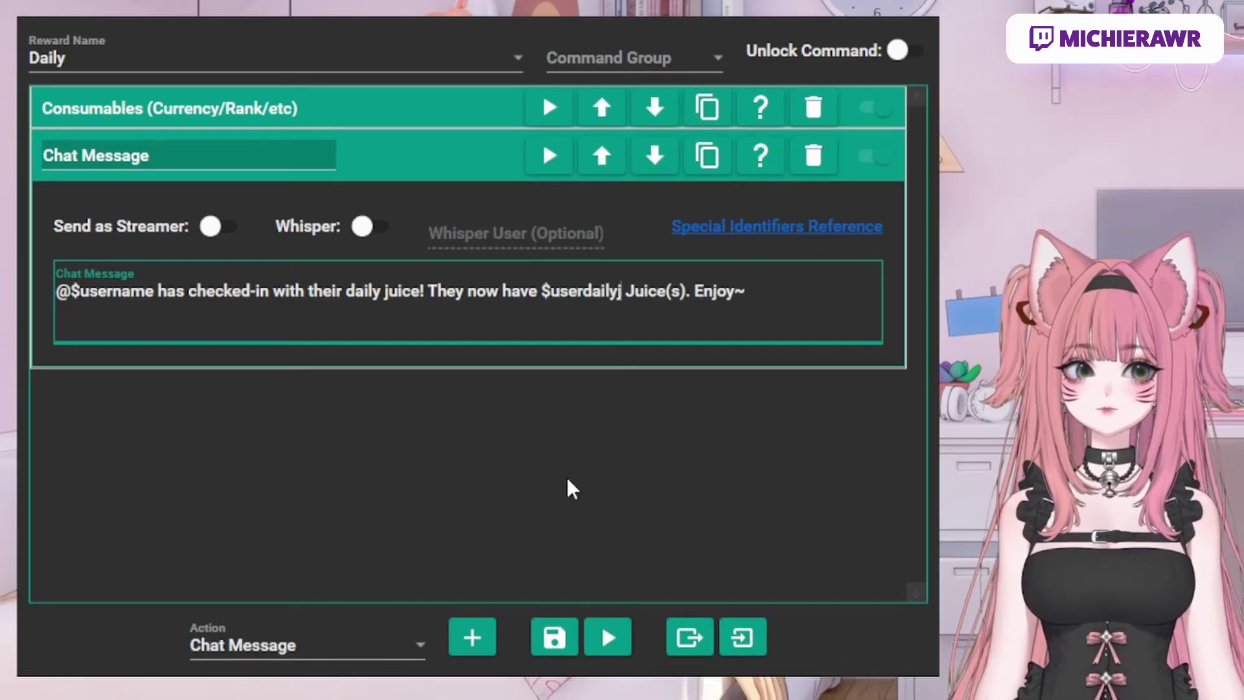
{"action": "type", "text": "uice"}
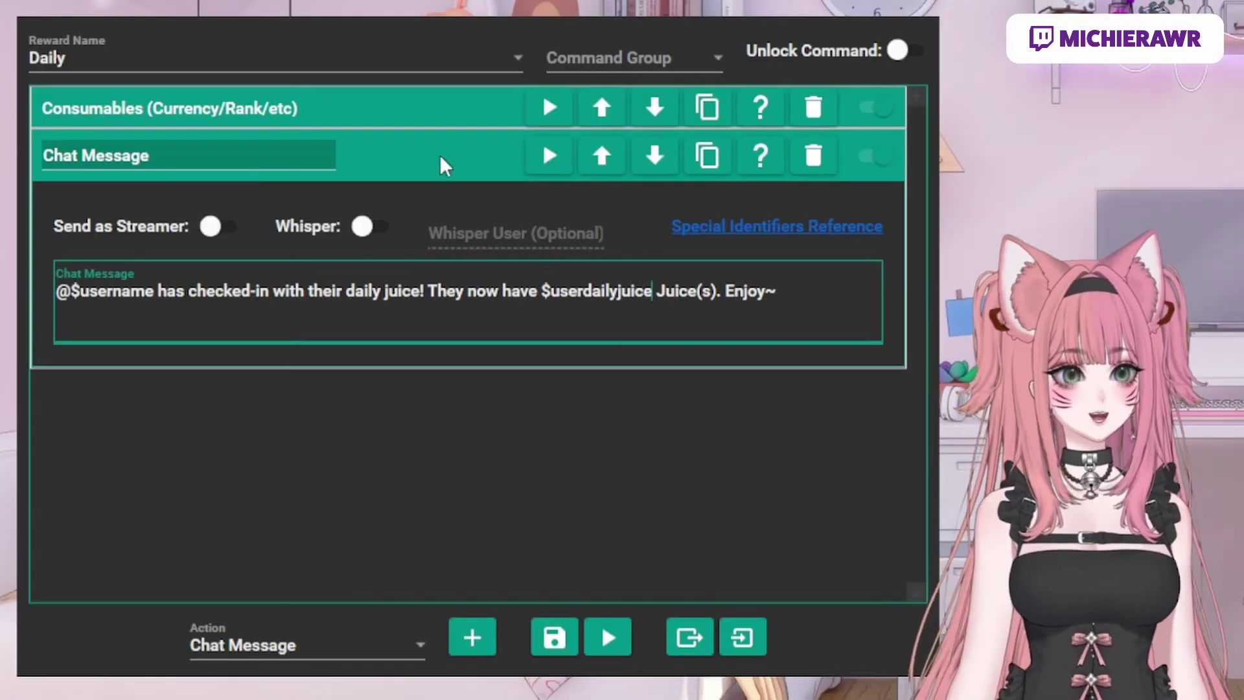
Step: Keep the Chat Message action below the consumables action and save the Daily command
{"action": "left_click", "coordinate": [602, 157]}
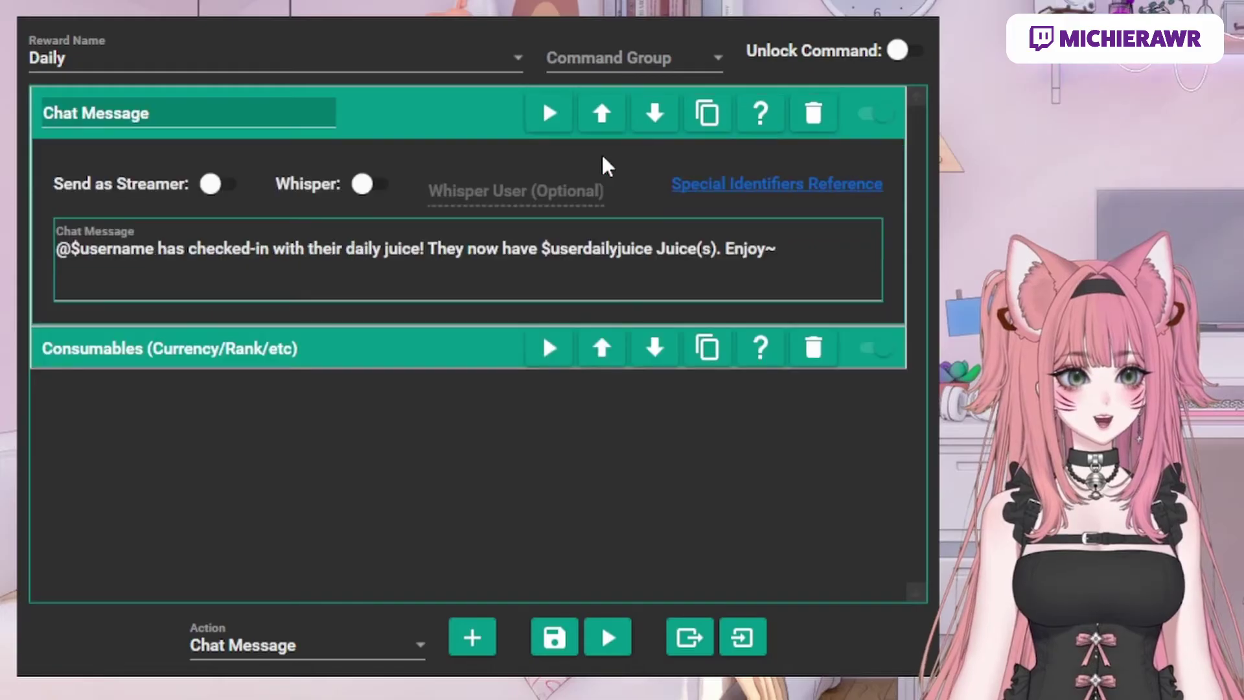
{"action": "left_click", "coordinate": [655, 115]}
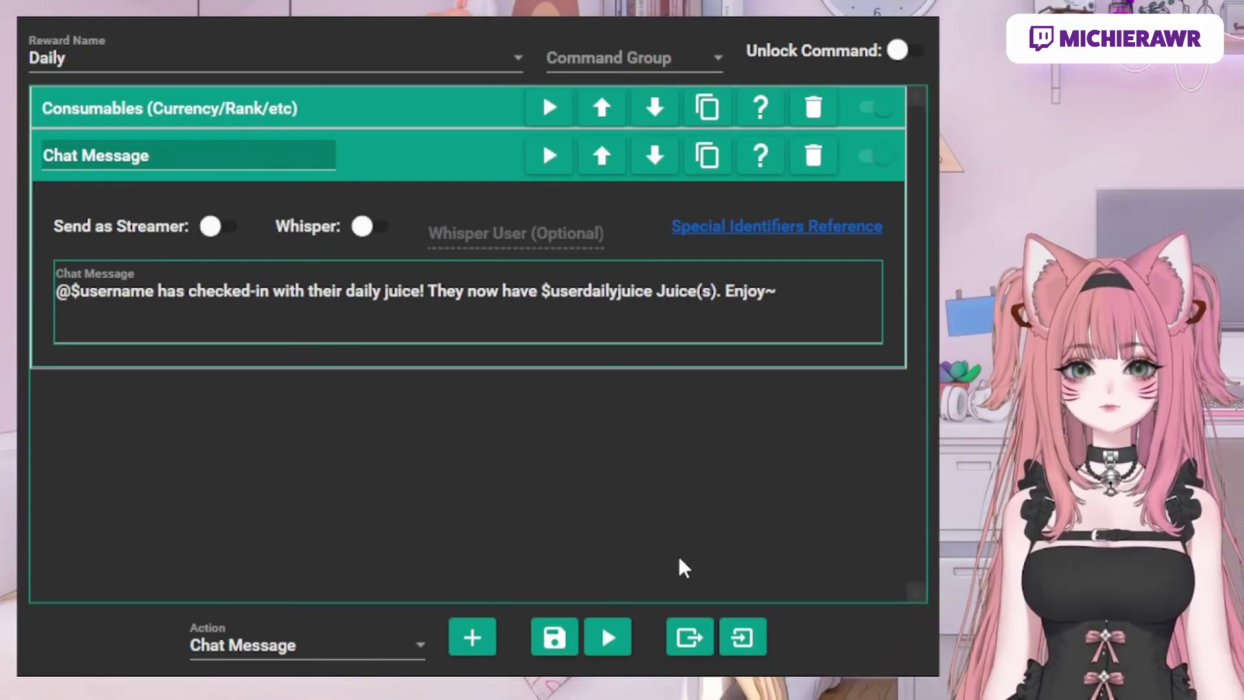
{"action": "left_click", "coordinate": [566, 644]}
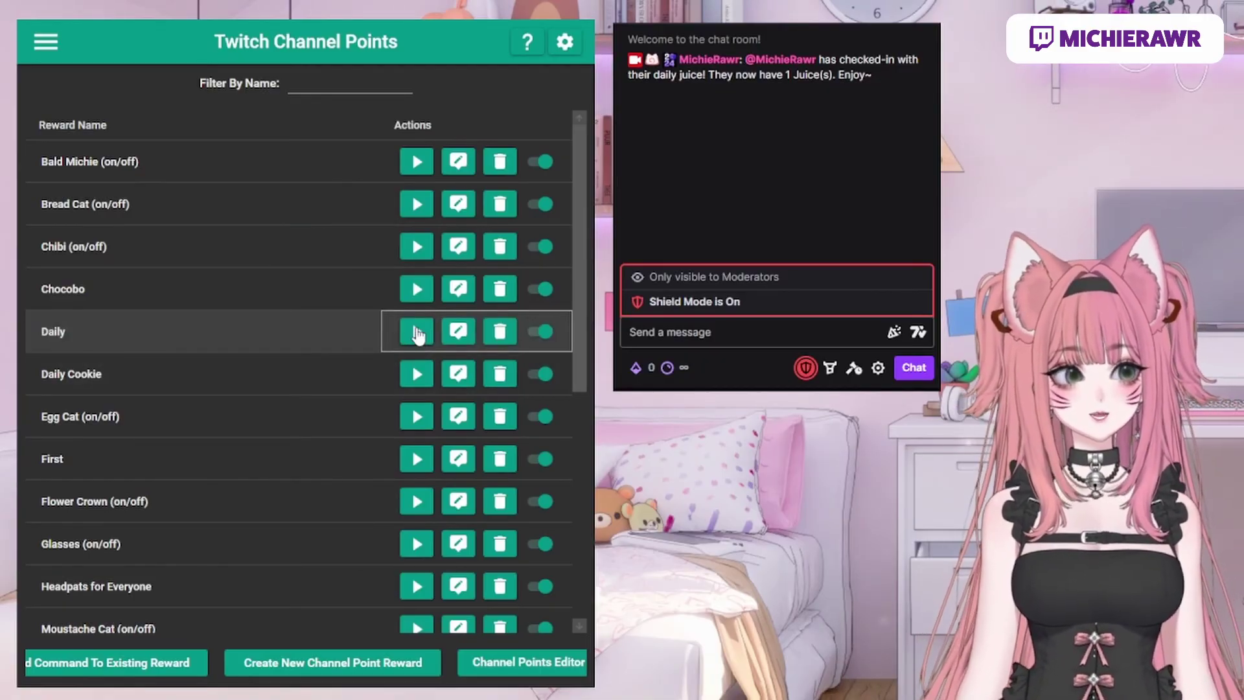
Step: Test-run the Daily reward so chat reports 2 Juice(s)
{"action": "left_click", "coordinate": [416, 332]}
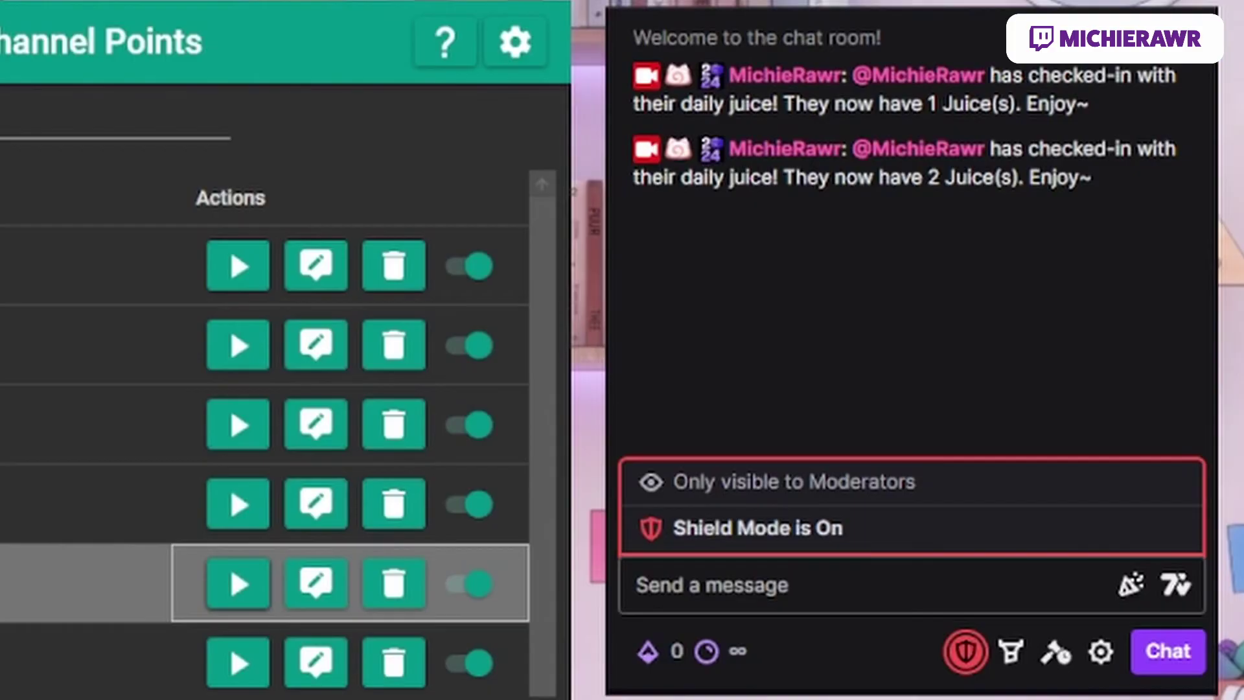